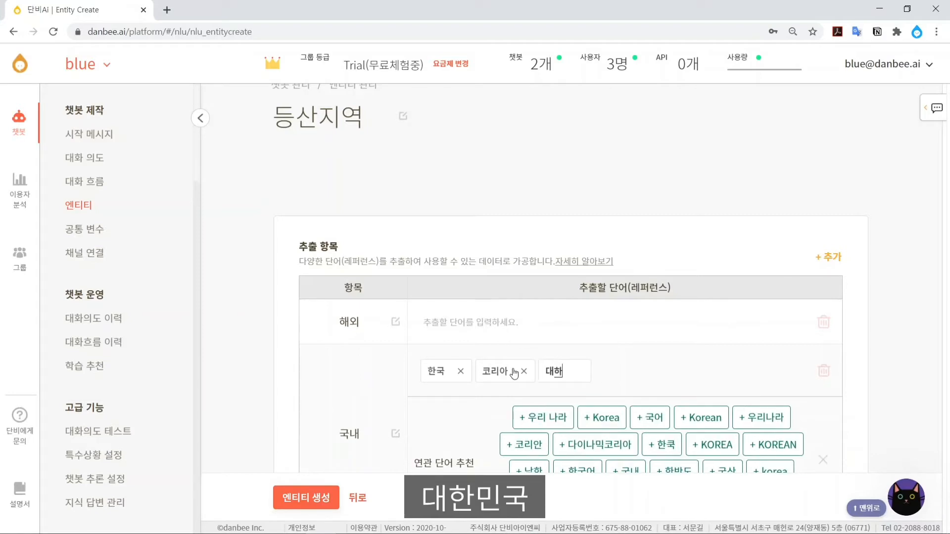
- Add 대한민국 and 우리나라 as reference words for the 국내 item of the 등산지역 entity
key("Return")
scroll(667, 379, "down", 3)
type("우리나라")
key("Return")
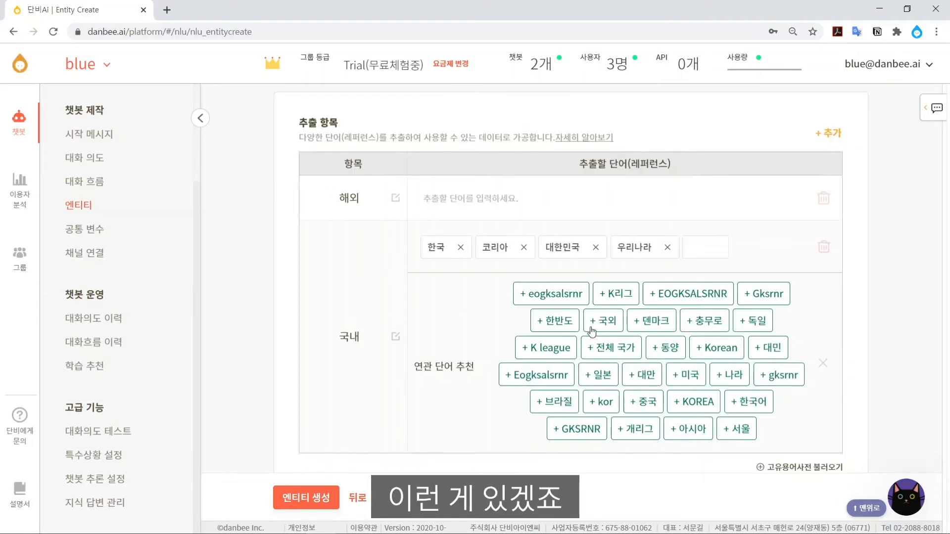
- Add 외국 and 다른 나라 as reference words for the 해외 item and create the entity
left_click(494, 196)
type("외국")
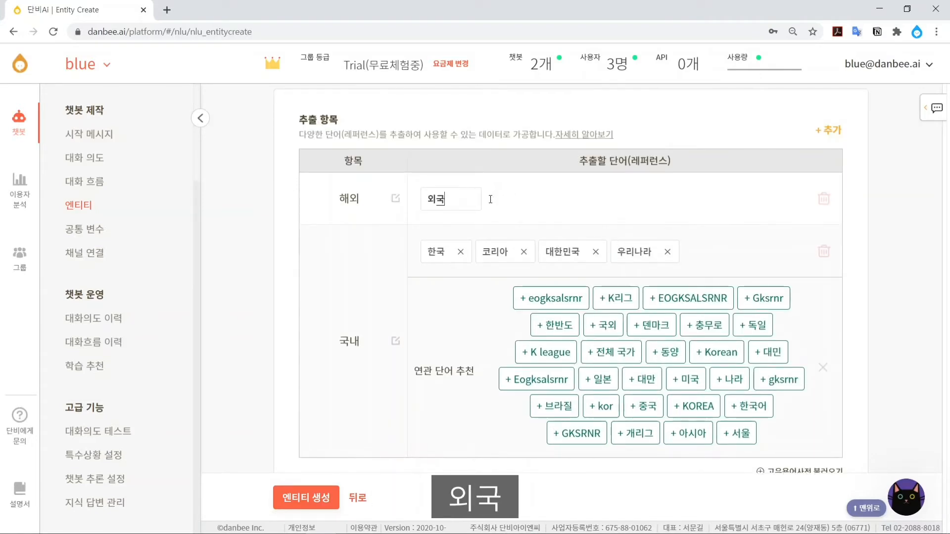
key("Return")
type("다른 나라")
key("Return")
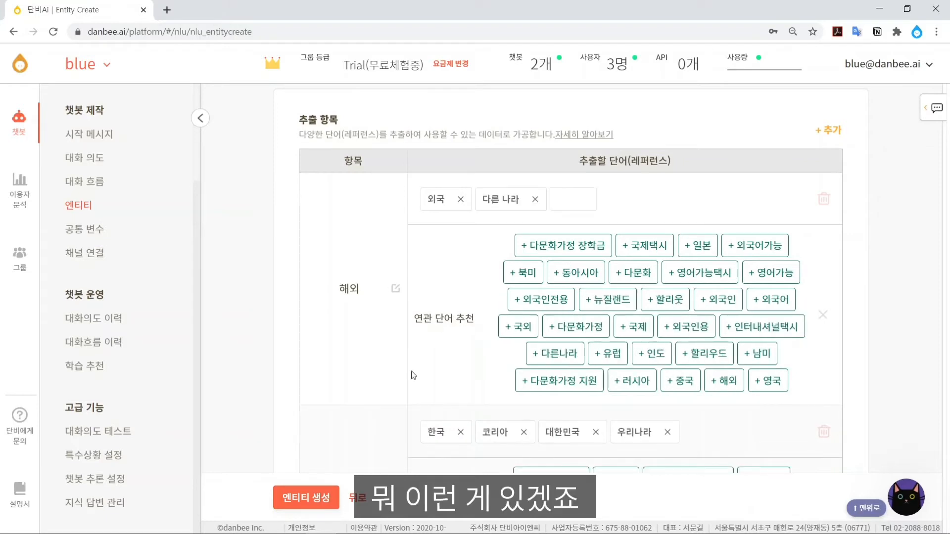
left_click(315, 504)
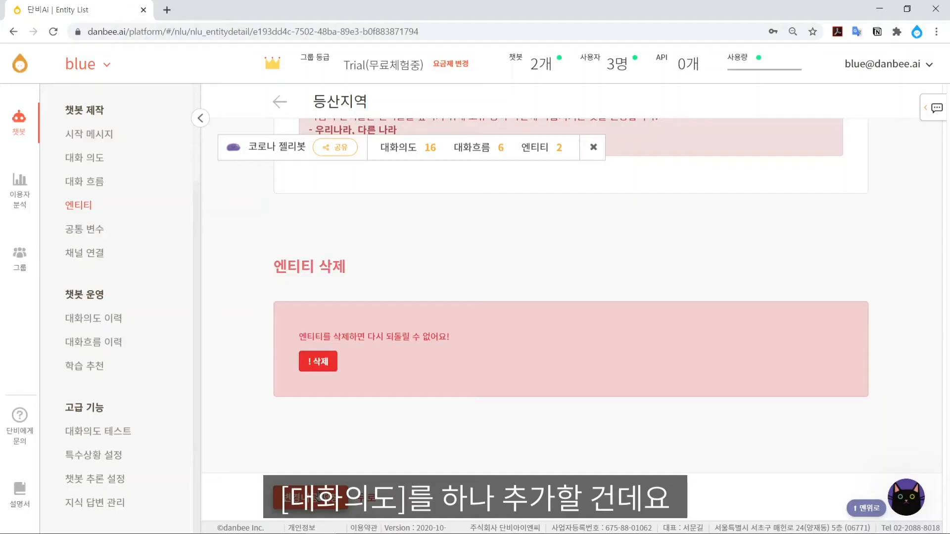
- Start a new conversation intent and name it "등산코스 추천해줘"
left_click(99, 162)
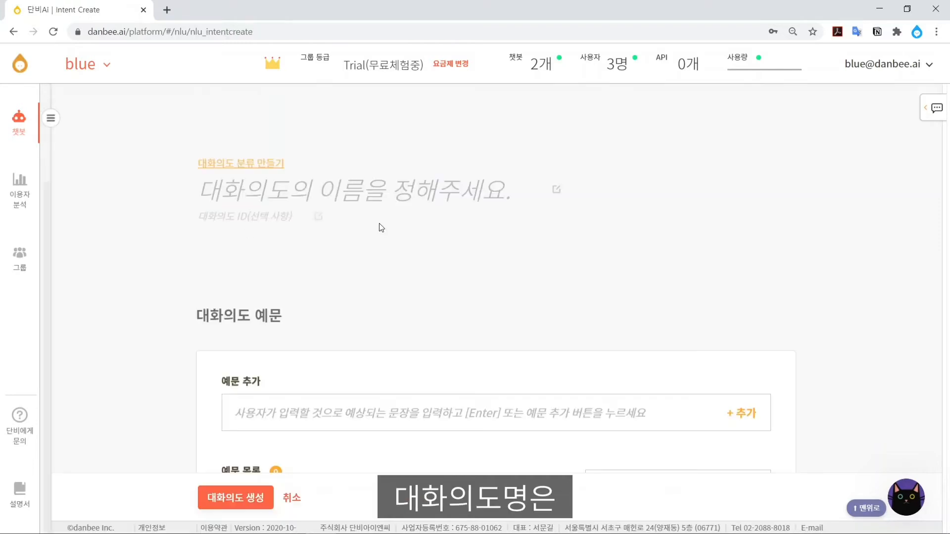
left_click(418, 194)
type("ㄷ등산코스 추첞")
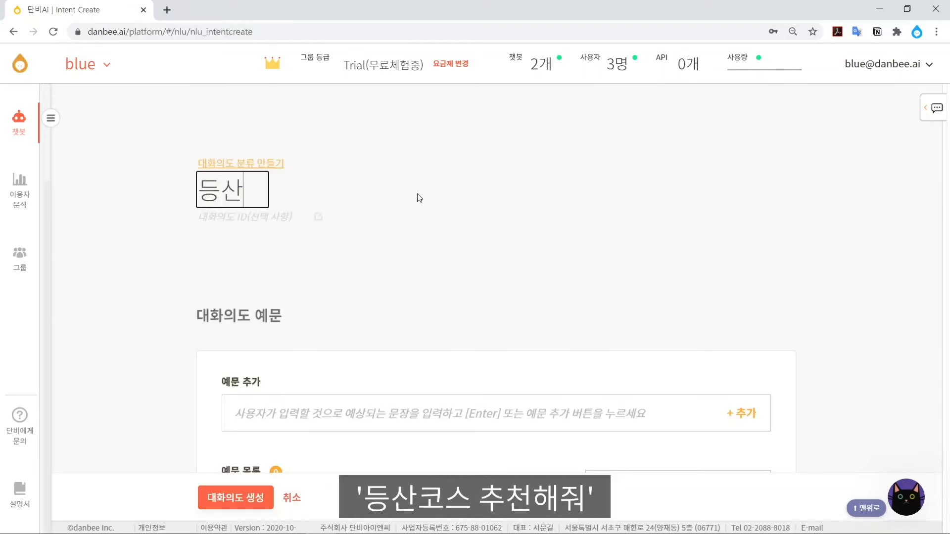
type("해줘")
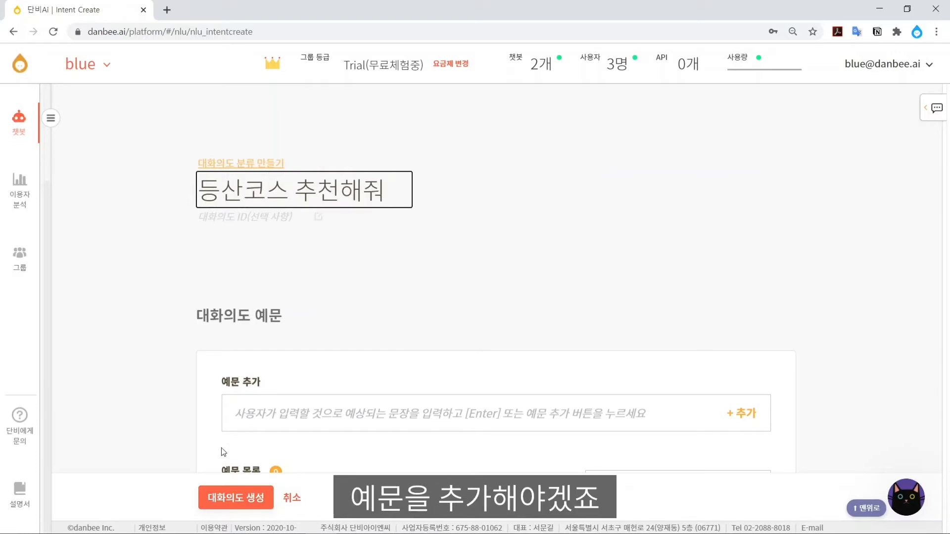
- Copy the intent name "등산코스 추천해줘" and add it as the first example sentence
scroll(314, 322, "down", 3)
scroll(313, 272, "up", 3)
triple_click(306, 185)
key("ctrl+c")
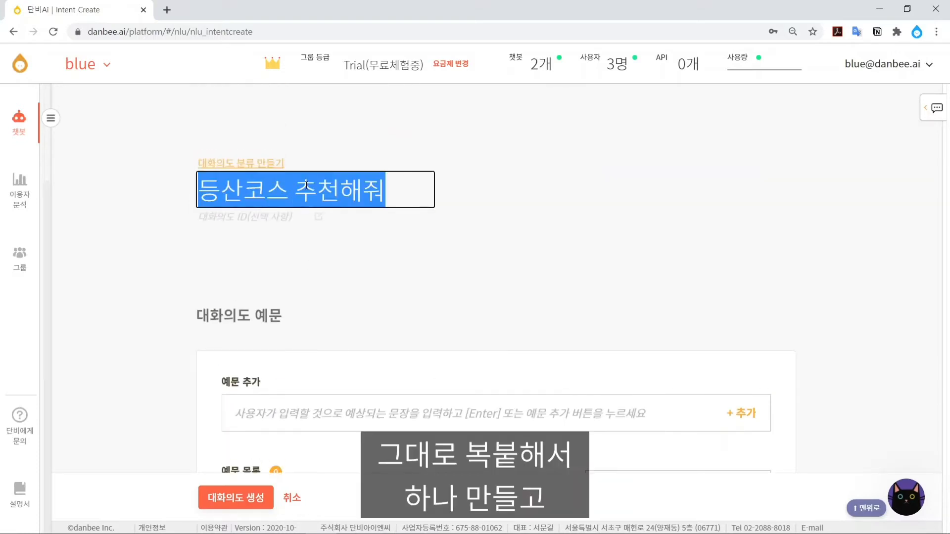
left_click(406, 402)
key("ctrl+v")
key("Return")
- Add the example sentences "등반코스 추천해줘" and "좋은 산 알려줘" and create the intent
scroll(407, 408, "down", 3)
type("등반")
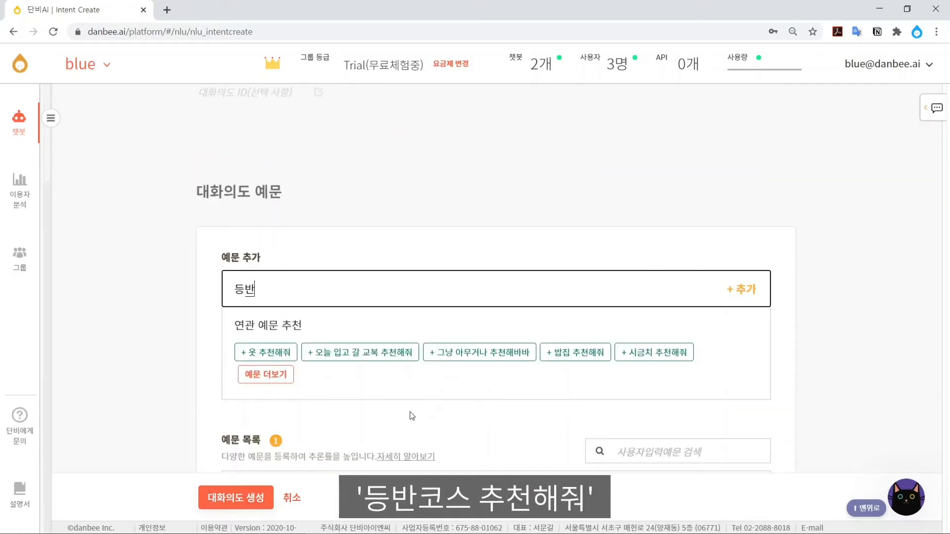
type("코스 추천해줘")
key("Return")
type("좋은 사")
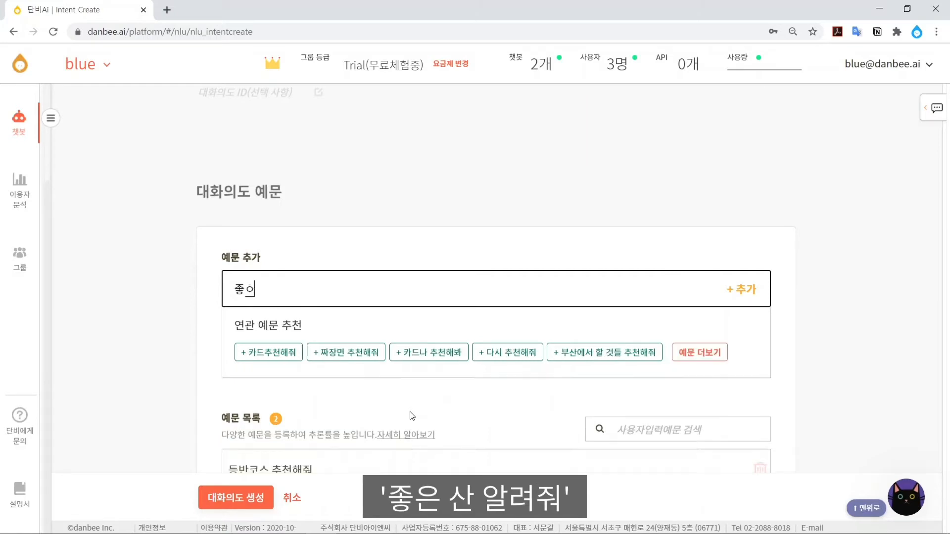
type("ㄴ 알려줘")
key("Return")
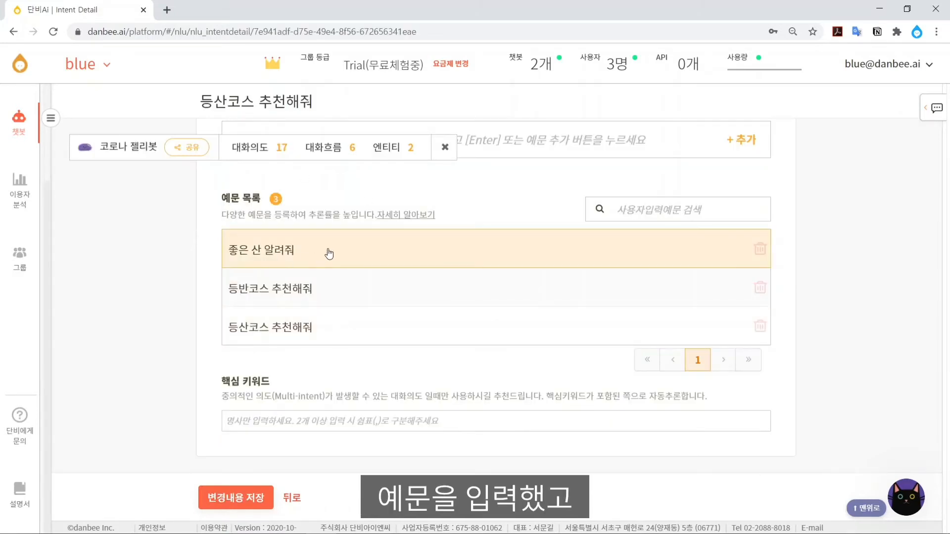
- Add another example sentence, "해외 등산코스 추천", to the intent
scroll(427, 223, "up", 1)
left_click(427, 200)
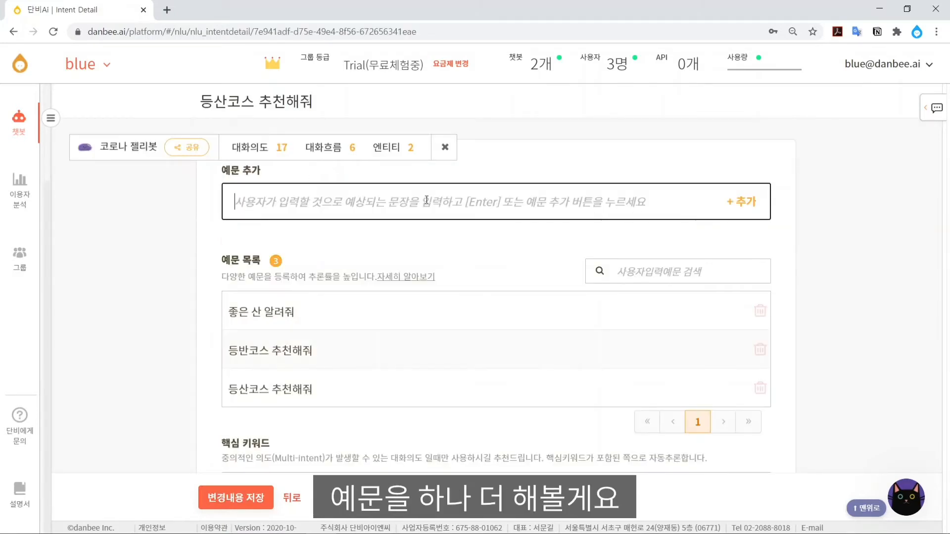
type("해외")
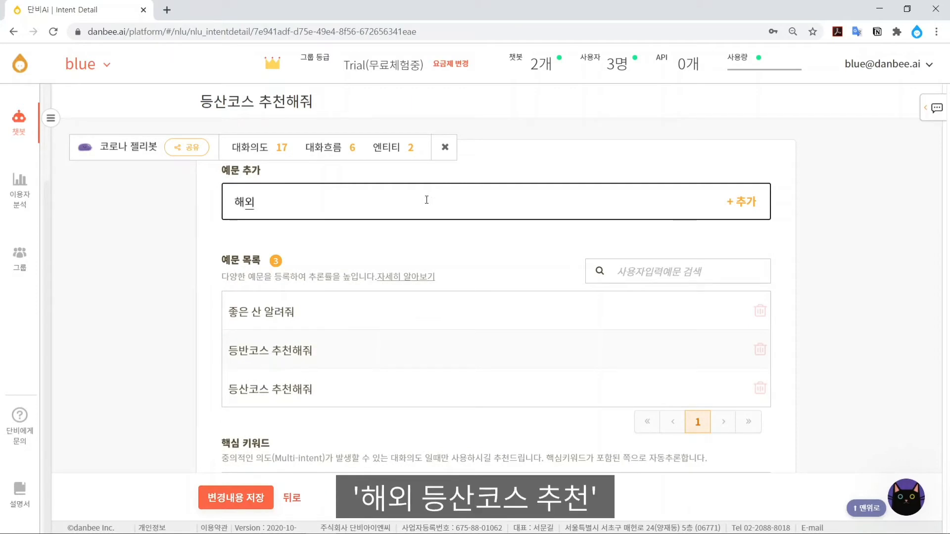
type(" 등ㅅㅏㄴ코스 추천")
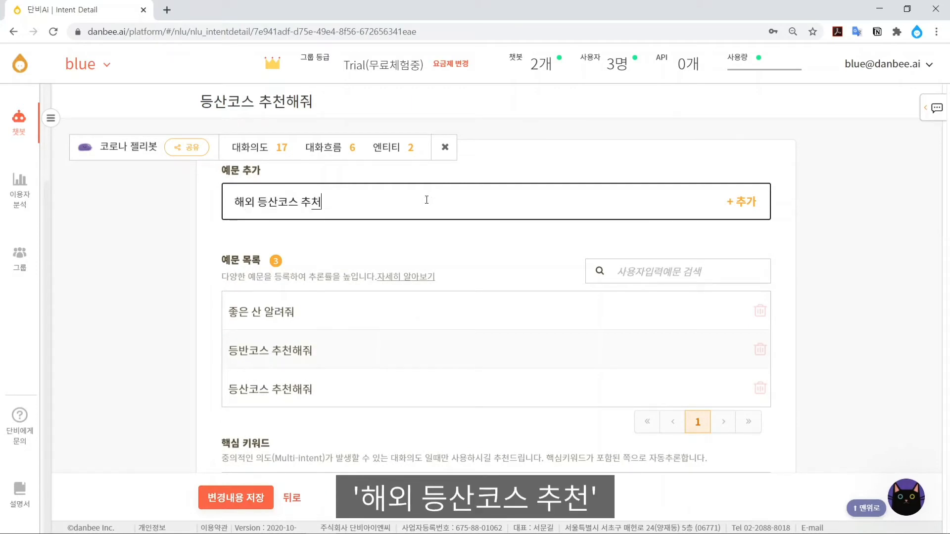
key("Return")
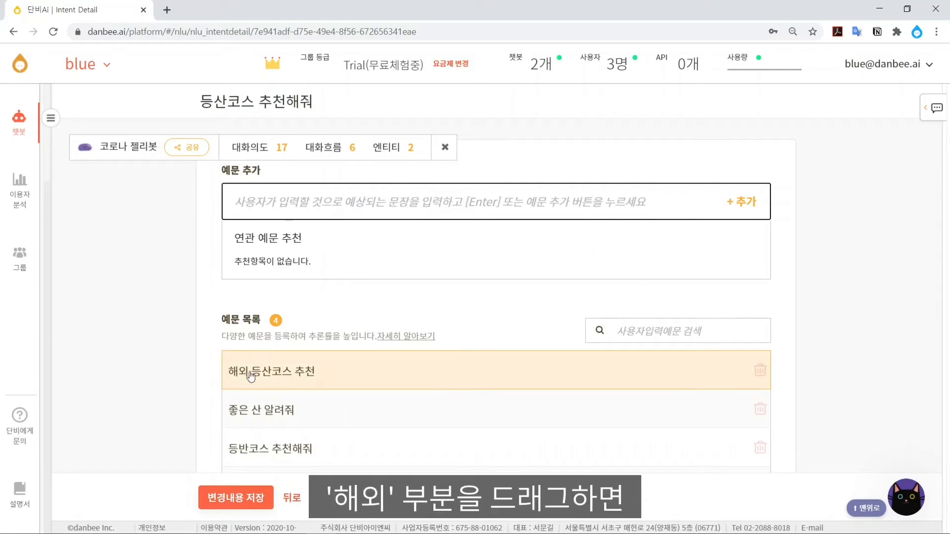
- Tag the word 해외 in "해외 등산코스 추천" with the 등산지역 entity, save the intent and expand that example
left_click_drag(250, 372, 229, 375)
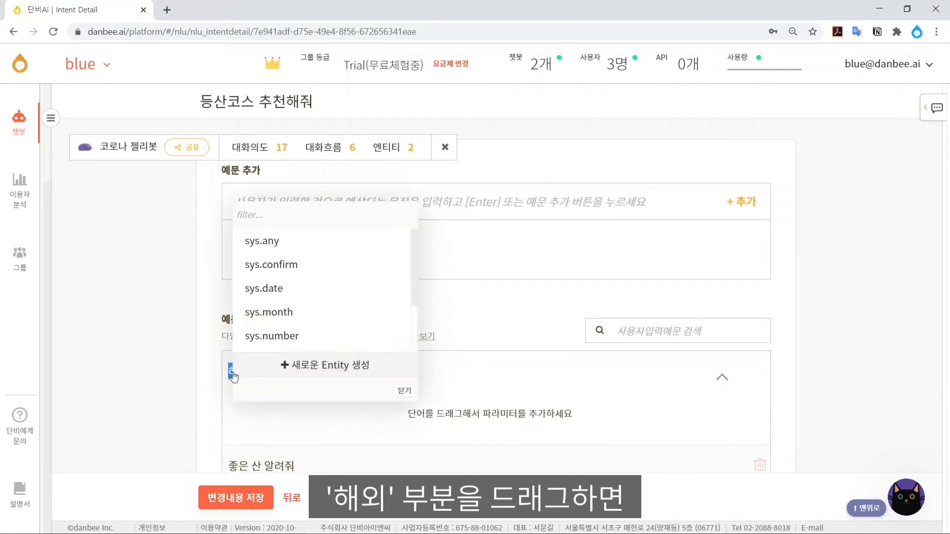
scroll(325, 307, "down", 1)
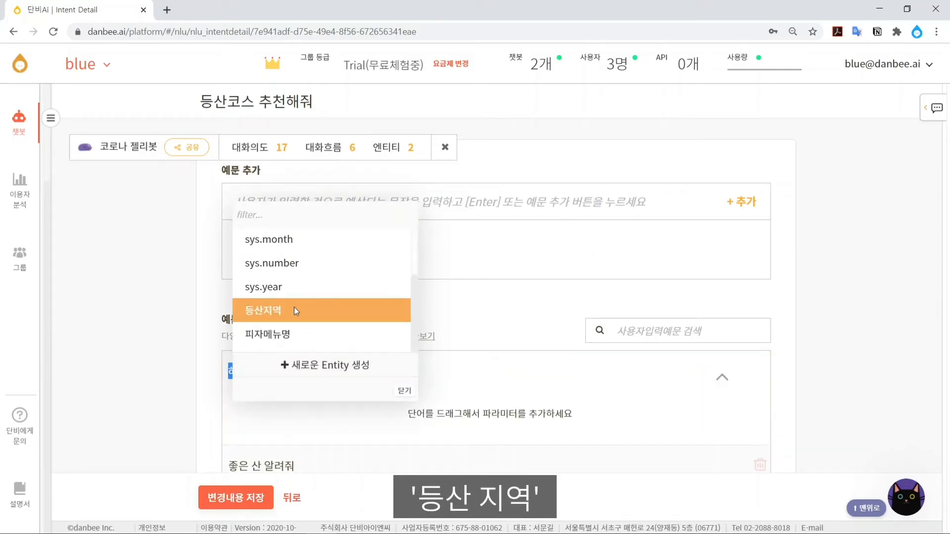
left_click(304, 319)
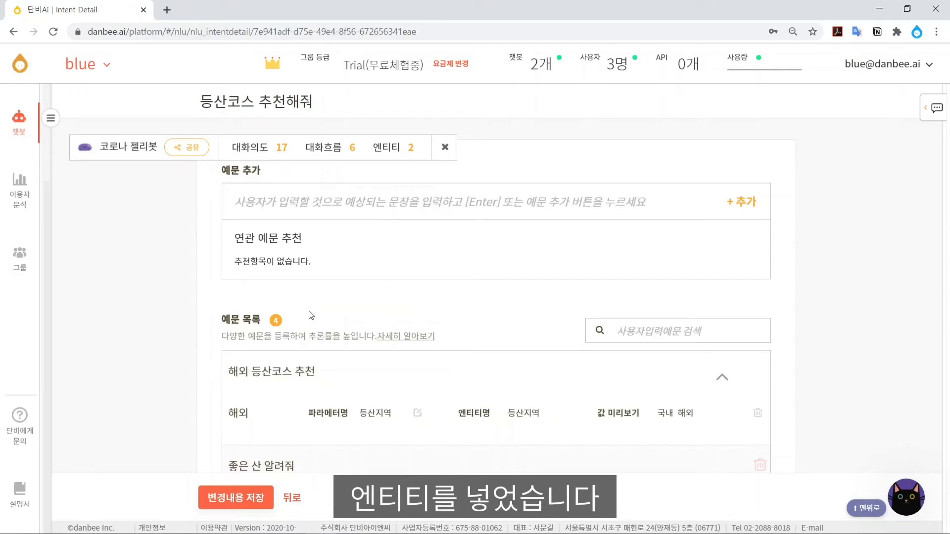
scroll(311, 316, "down", 3)
left_click(236, 497)
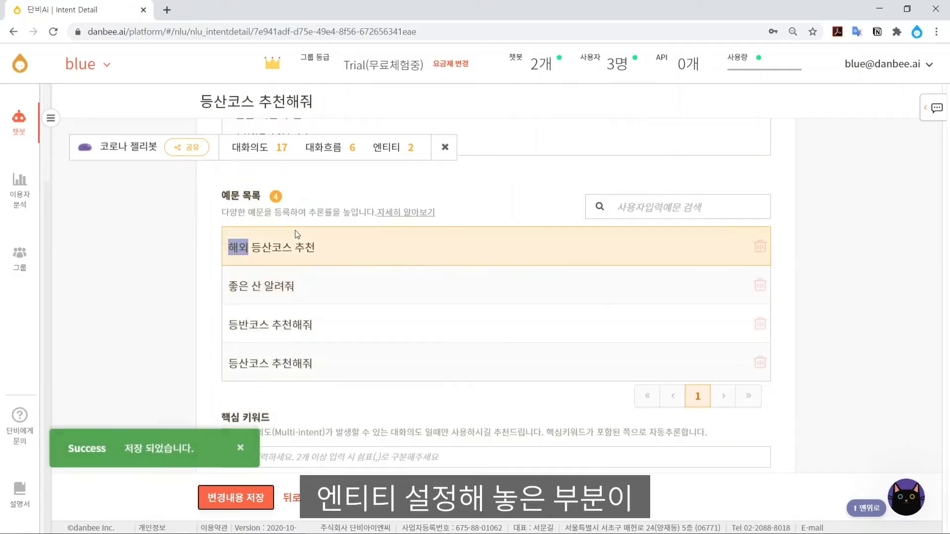
left_click(296, 247)
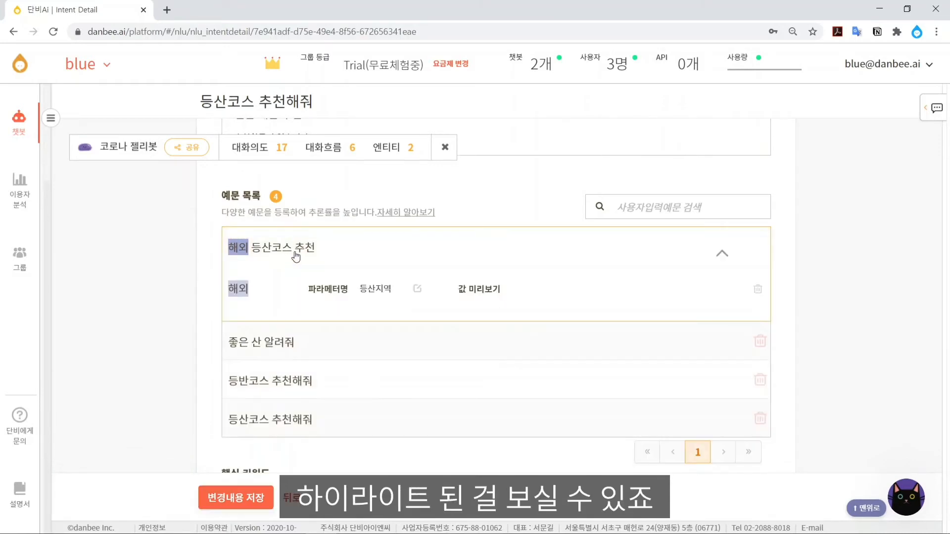
- Set the intent's answer method to 대화흐름에 연결 and create a new conversation flow for it
scroll(295, 225, "down", 7)
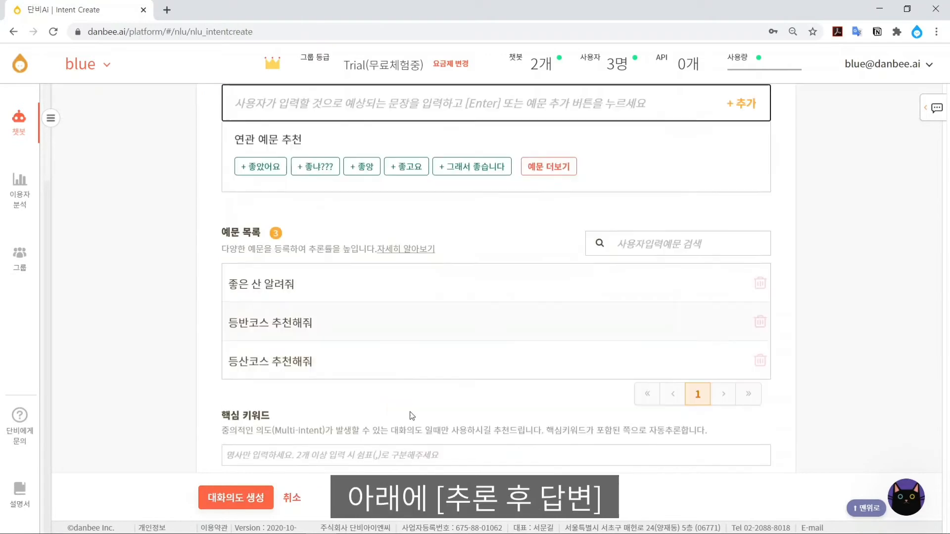
scroll(411, 386, "down", 5)
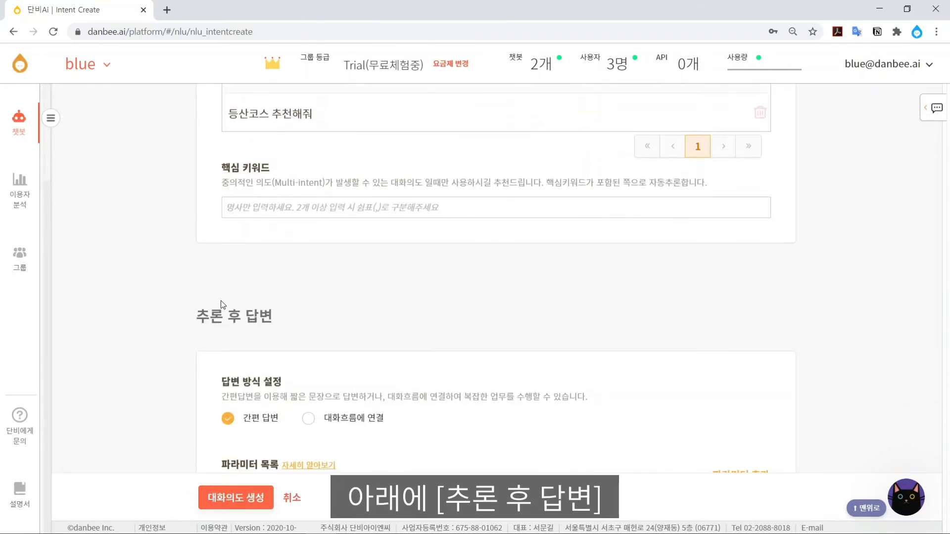
left_click_drag(221, 303, 274, 316)
scroll(273, 316, "down", 1)
triple_click(261, 320)
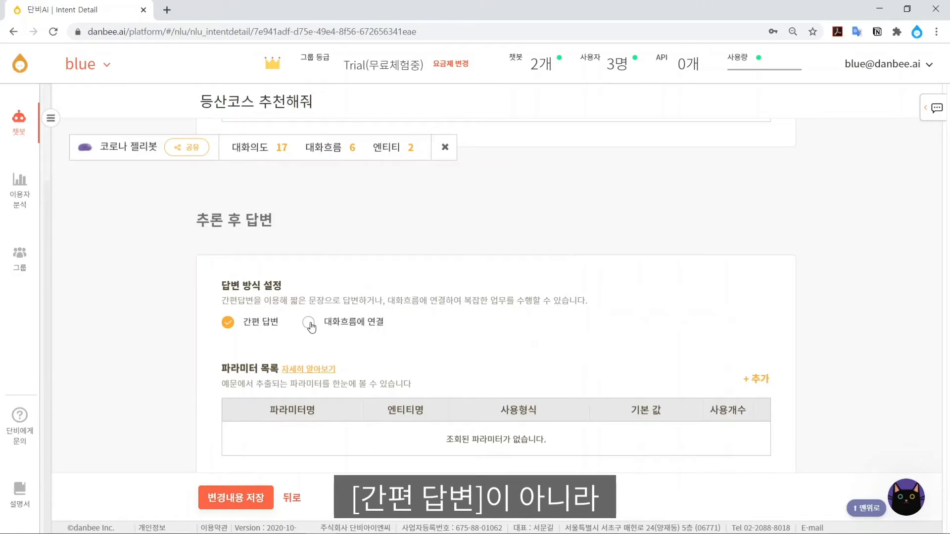
left_click(309, 323)
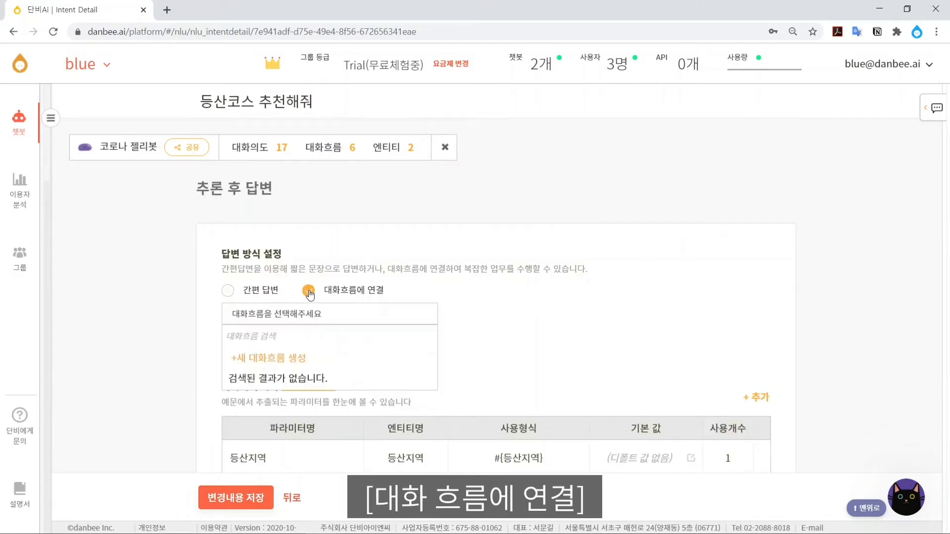
left_click(270, 360)
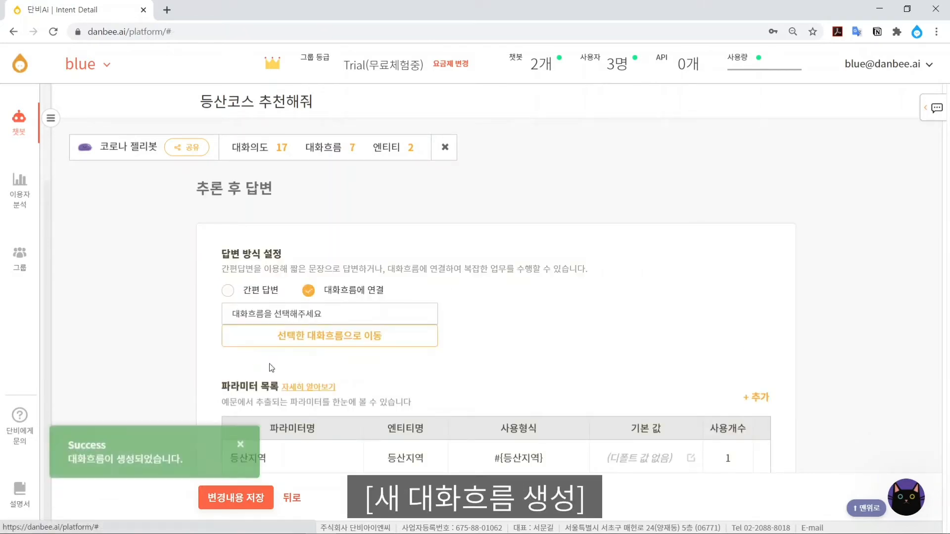
- Link the intent to the "등산코스 추천해줘" flow's Listen Node and open that flow
left_click(314, 315)
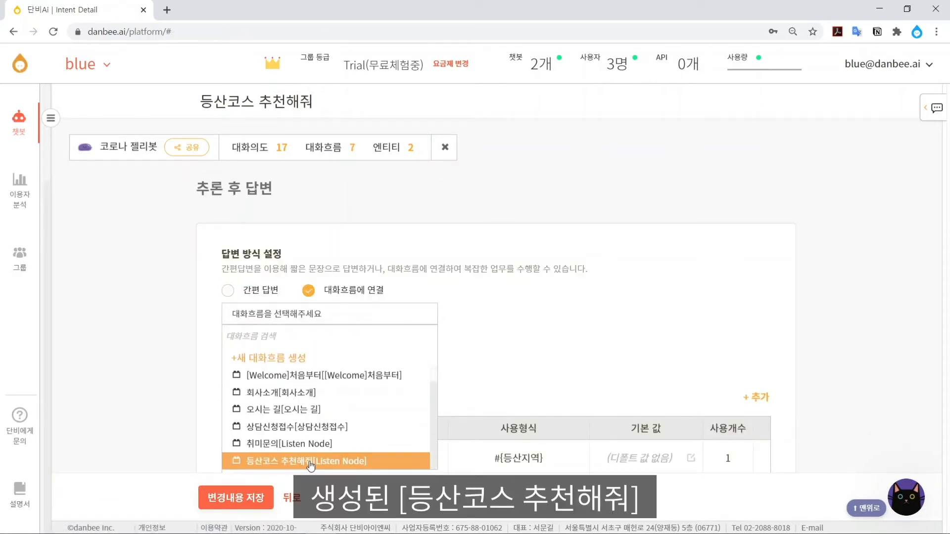
left_click(311, 461)
left_click(346, 345)
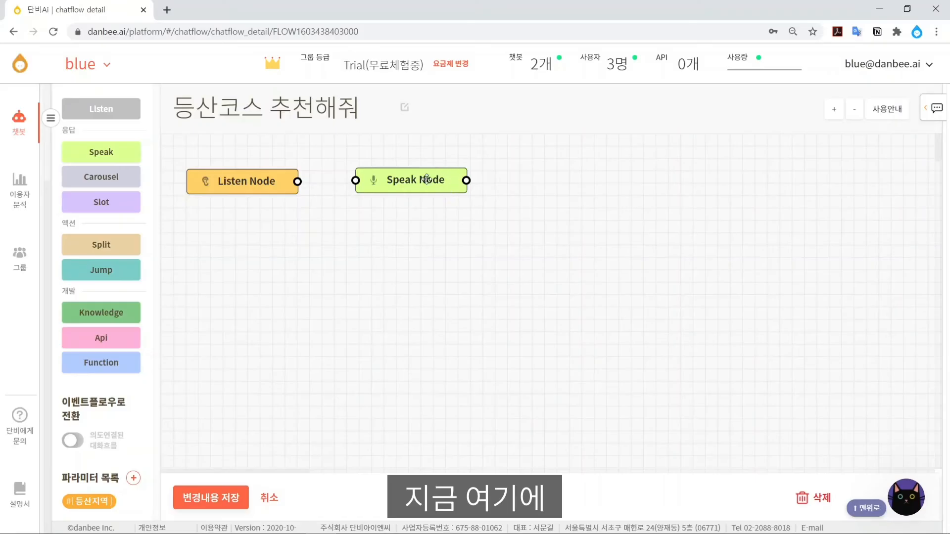
- Move the Speak node farther from the Listen node and place a new Slot node between them
left_click_drag(405, 184, 578, 235)
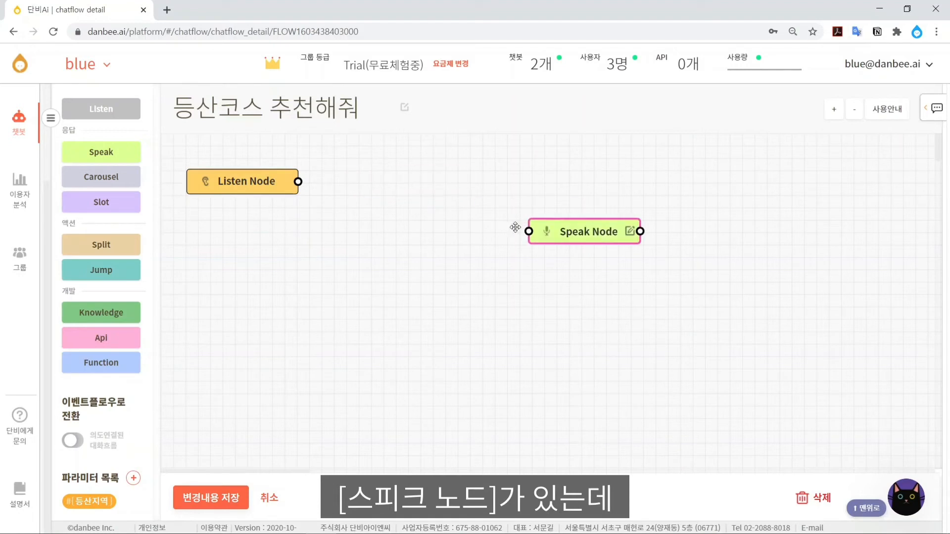
left_click(101, 202)
left_click_drag(230, 168, 425, 203)
- Connect the Listen node to the Slot node and the Slot node to the Speak node
left_click_drag(299, 182, 303, 182)
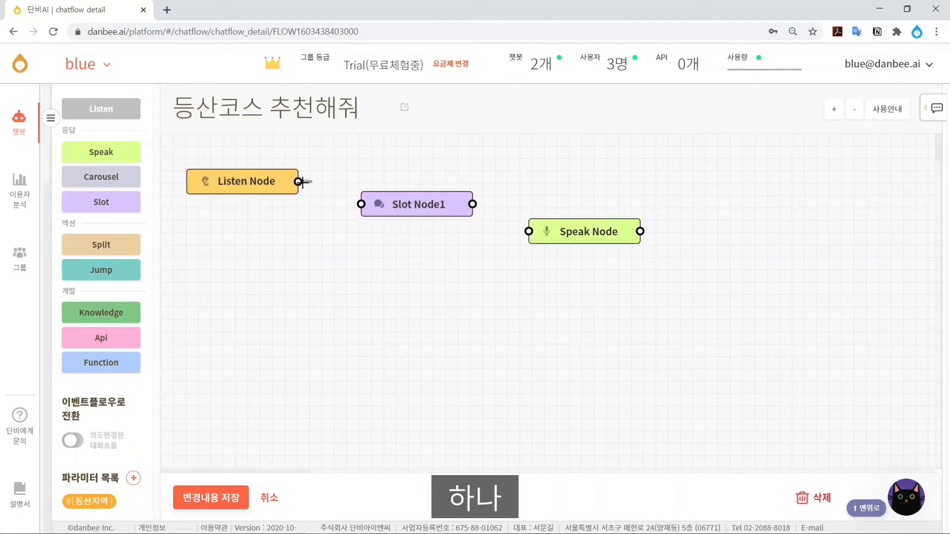
left_click_drag(357, 200, 361, 204)
left_click_drag(472, 204, 528, 231)
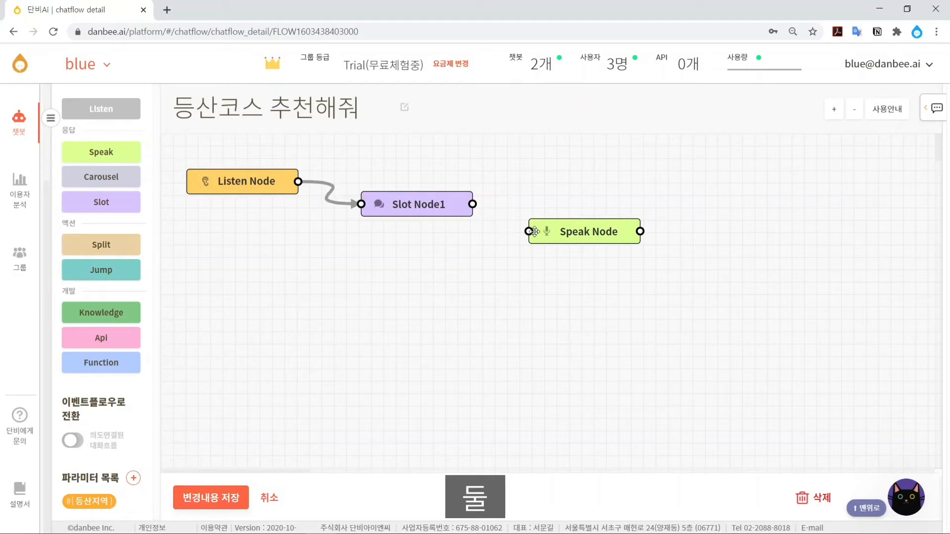
- Open the Slot node's settings and add a question that asks about the 등산지역 parameter
double_click(424, 204)
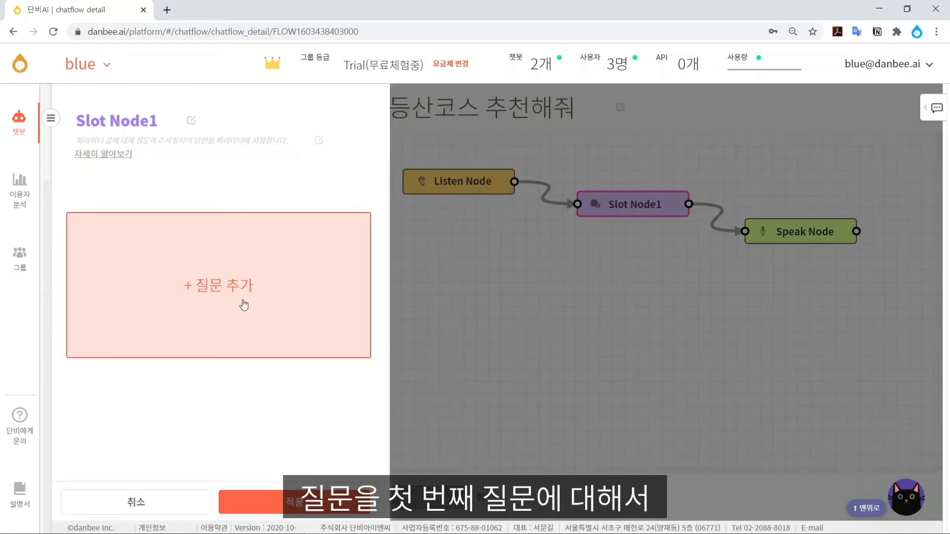
left_click(244, 304)
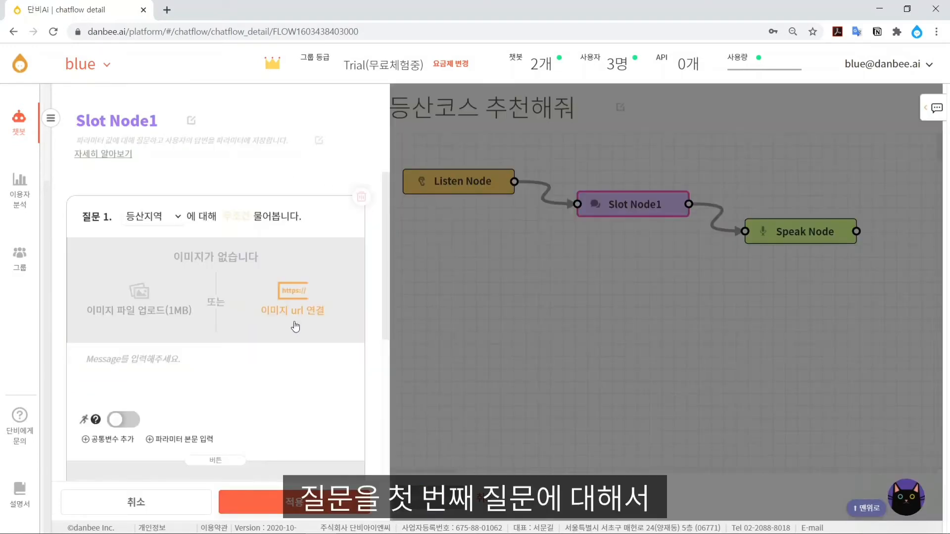
left_click(169, 221)
left_click(167, 263)
- Enter "어떤 지역의 등산코스를 추천해드릴까요?" as the message of the slot question
left_click(228, 379)
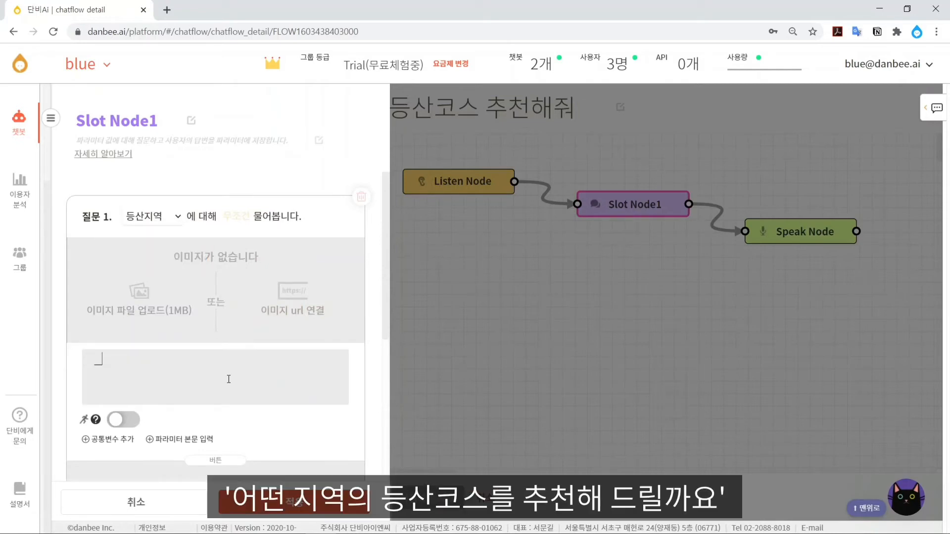
type("어떤 지역의")
type(" 등산코")
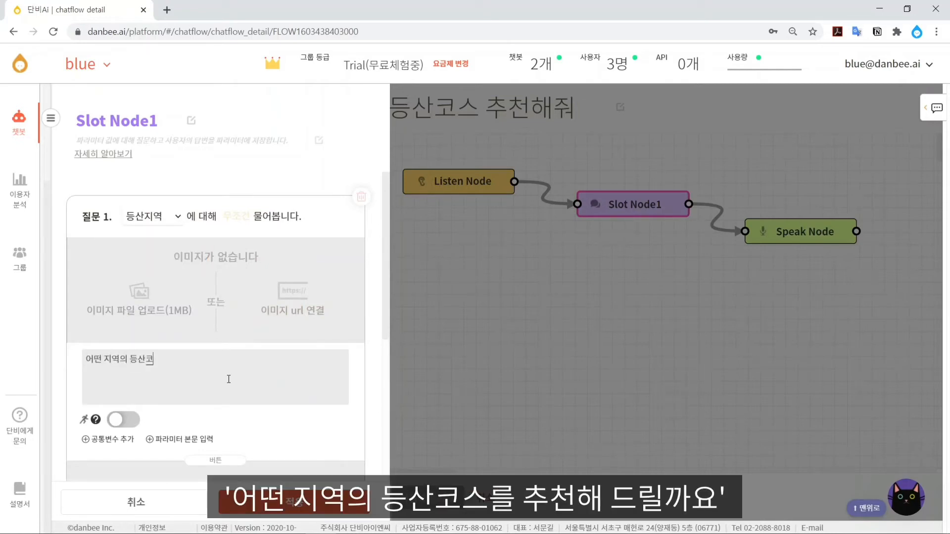
type("스를 추천해드릴까요?")
scroll(229, 379, "down", 5)
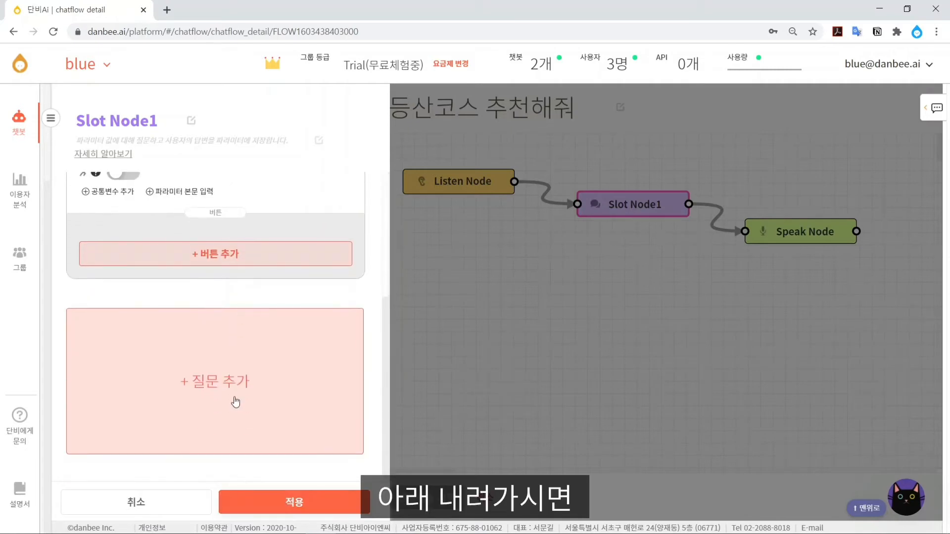
- Add two buttons named 국내 and 해외 to the slot question and apply the Slot node's settings
left_click(191, 319)
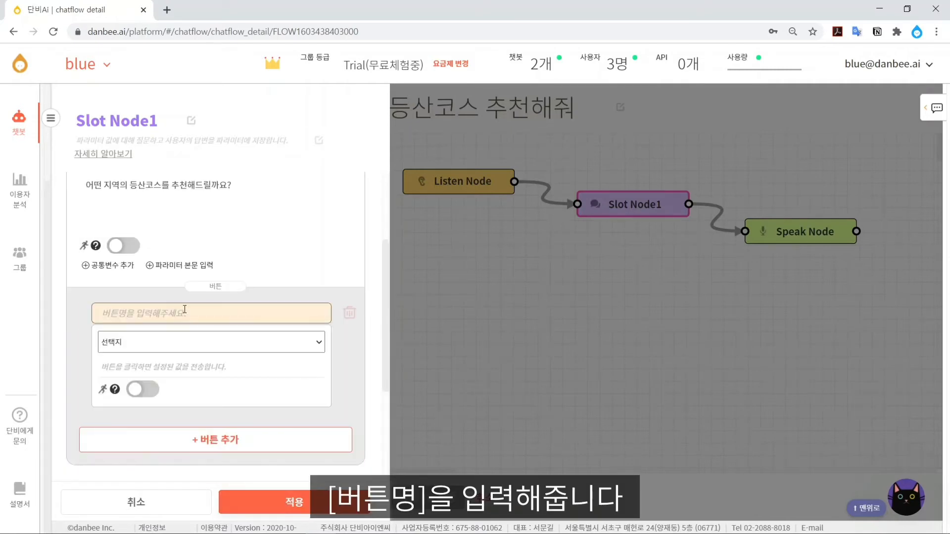
type("국내")
left_click(215, 440)
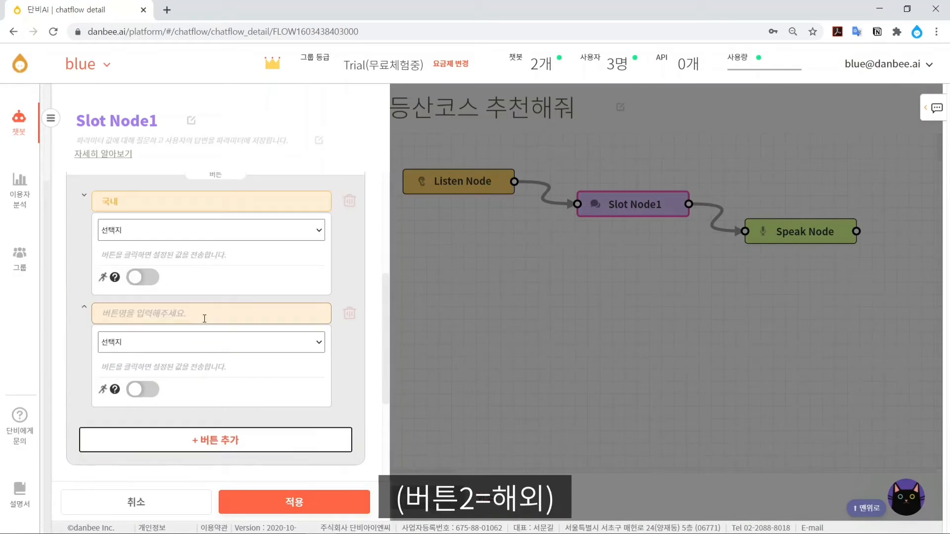
left_click(204, 319)
type("해외")
left_click(298, 502)
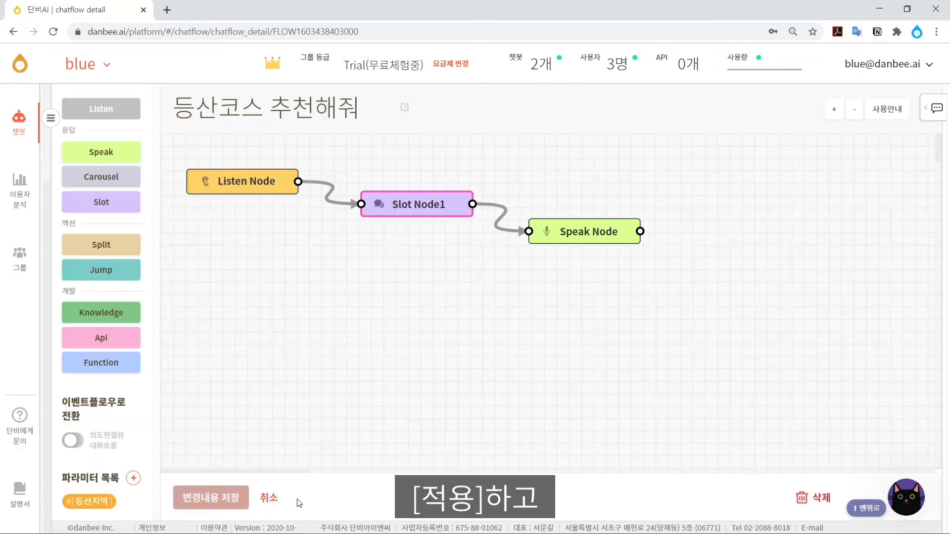
- Set the Speak node's message to the 등산지역 parameter followed by "등산코스를 추천합니다!" and apply it
double_click(558, 227)
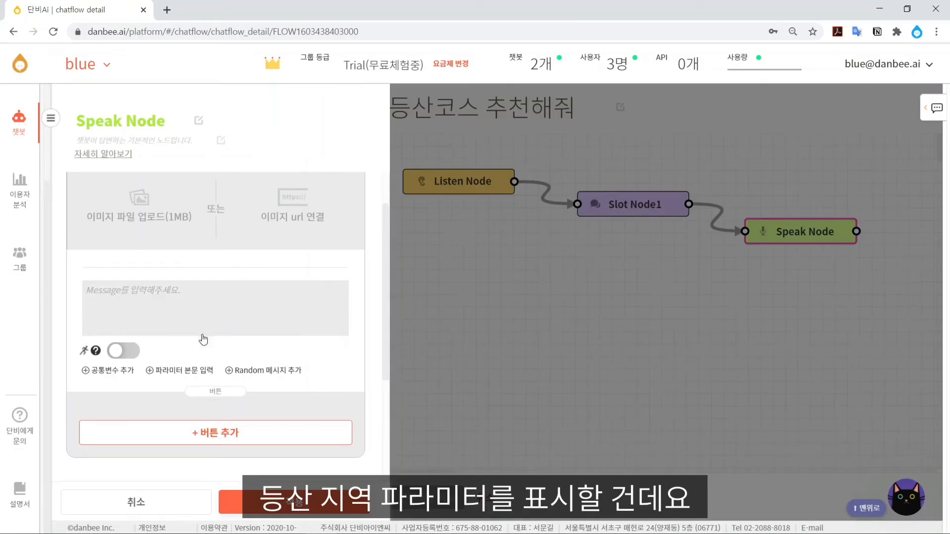
left_click(189, 374)
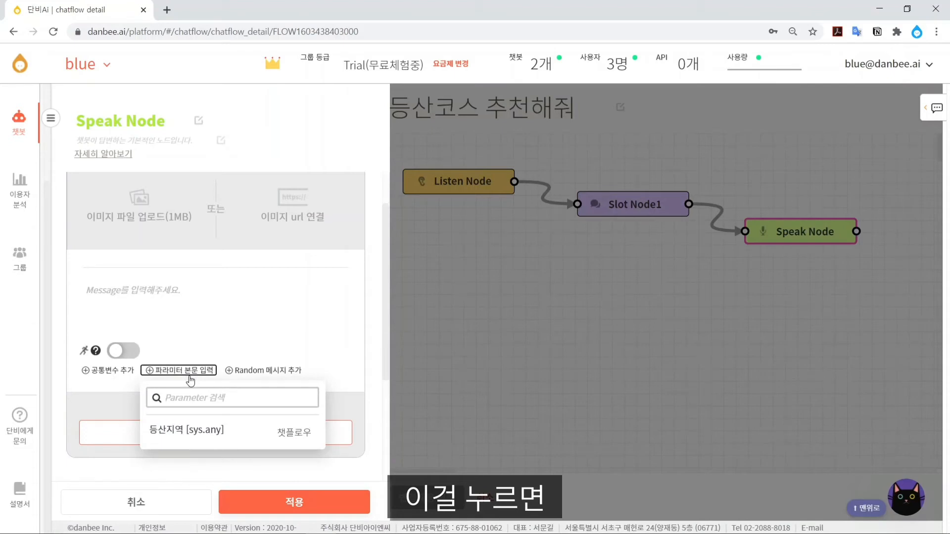
left_click(205, 430)
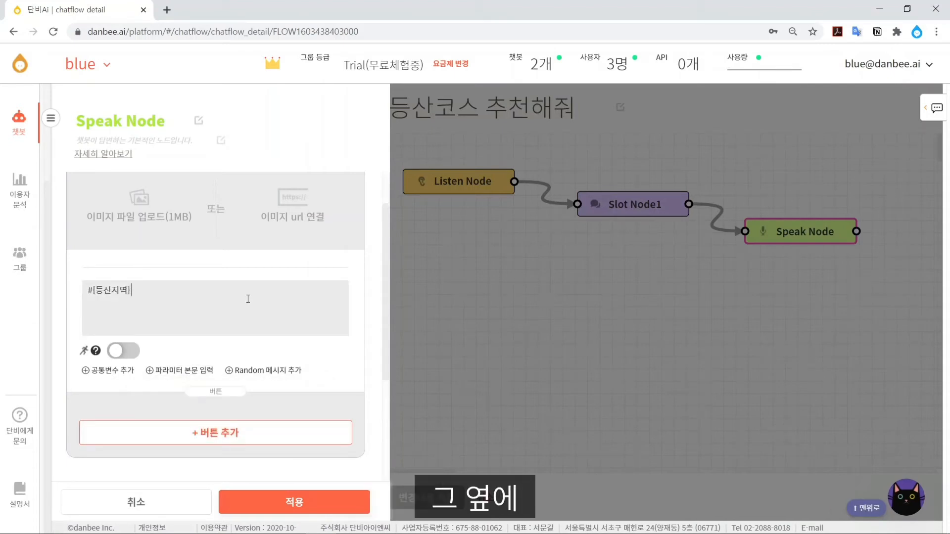
type("등산코스를")
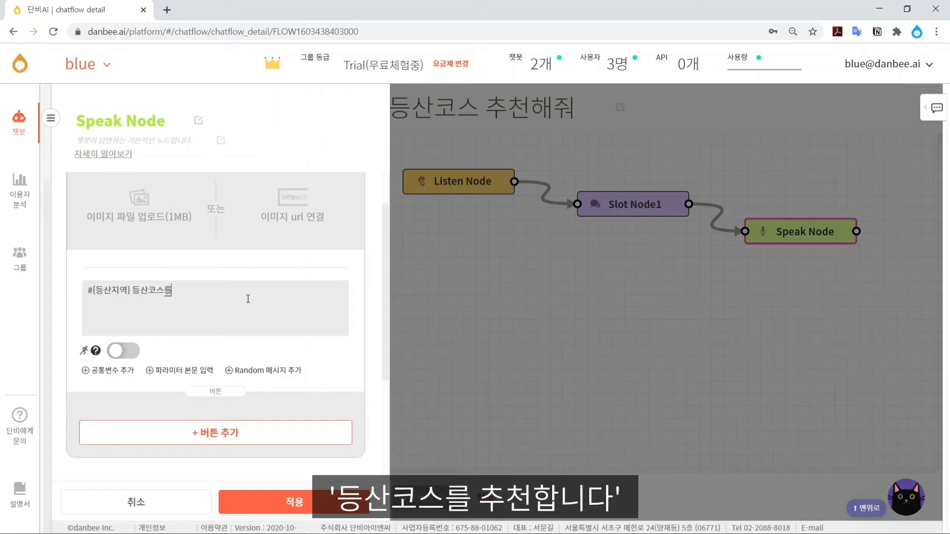
type(" 추천합니다!")
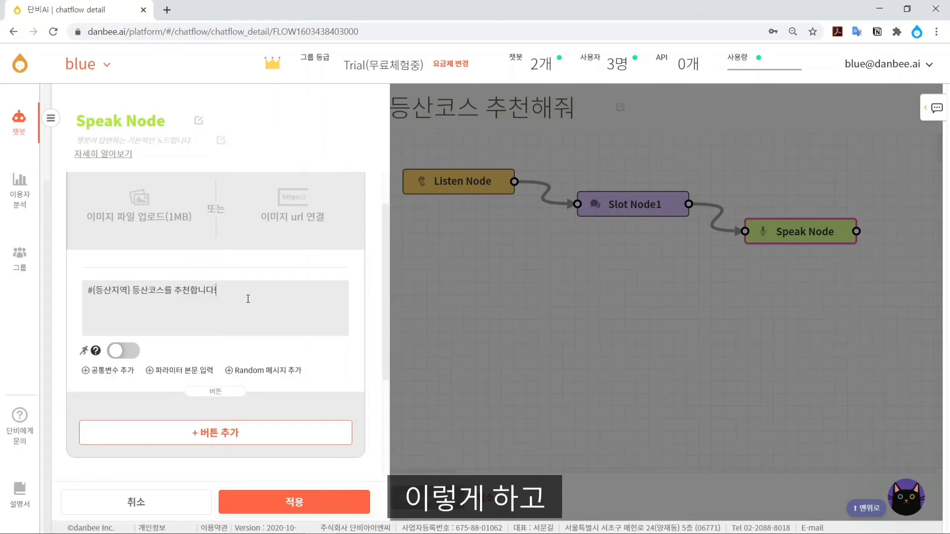
left_click(328, 494)
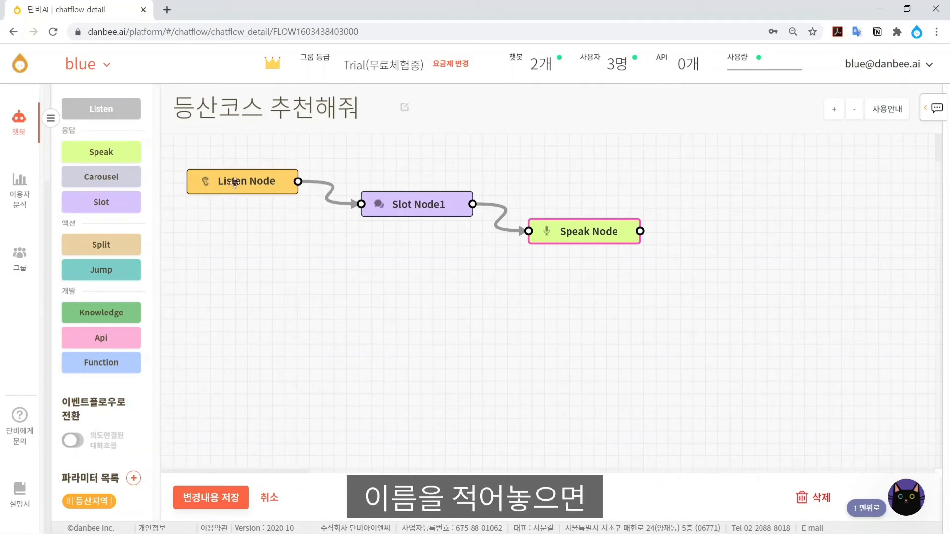
- Rename the Listen node as "등산코스 추천" and the Slot node as "해외? 국내?"
double_click(270, 182)
left_click(136, 115)
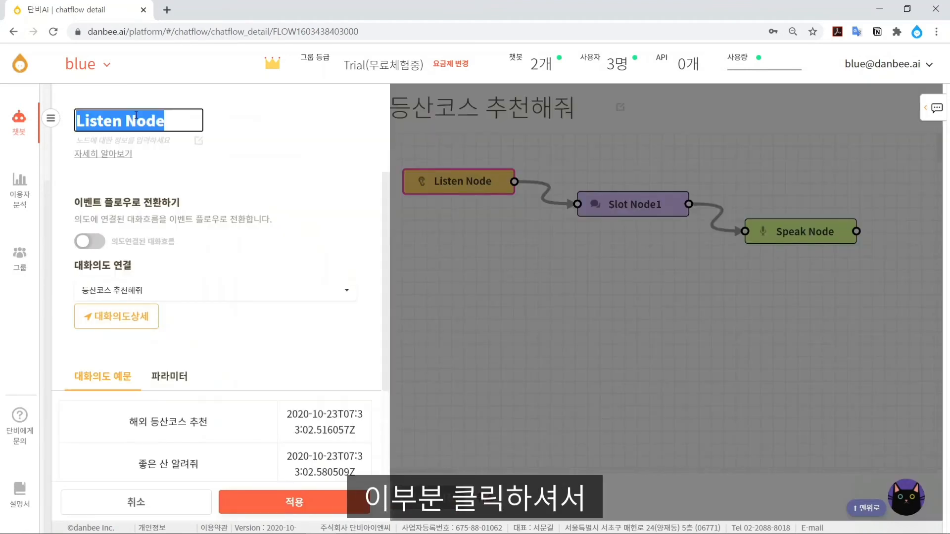
type("등산코스 추천")
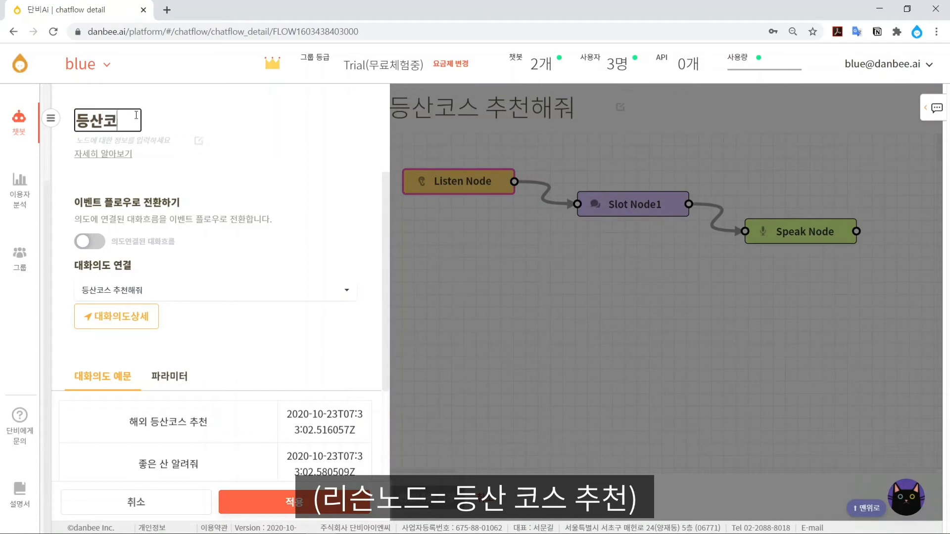
type("해외? 국내?")
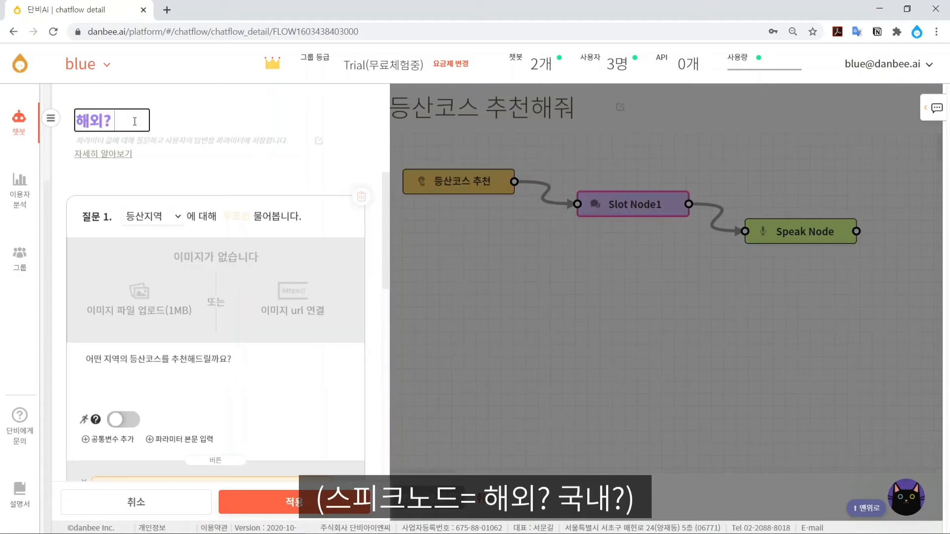
left_click(312, 501)
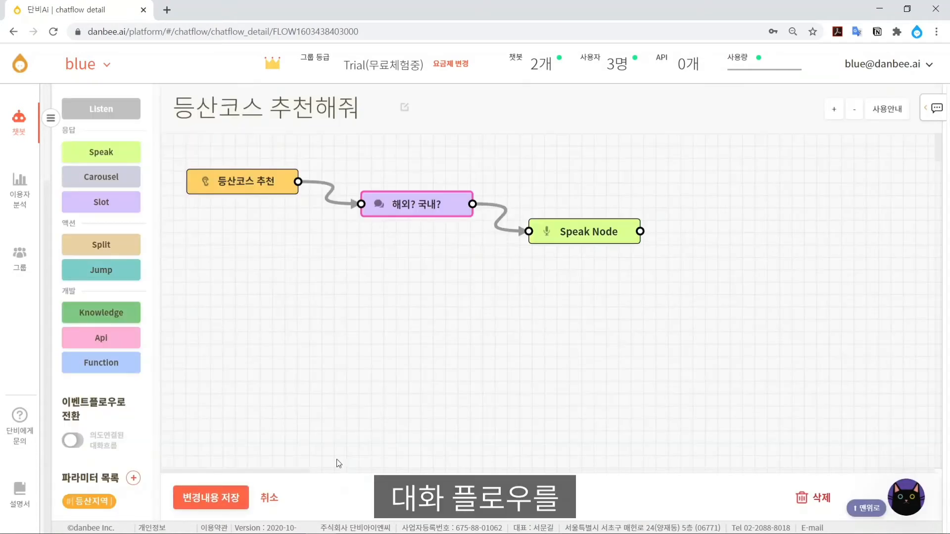
- Rename the Speak node as "선택한 정보 확인" and apply the change
double_click(581, 231)
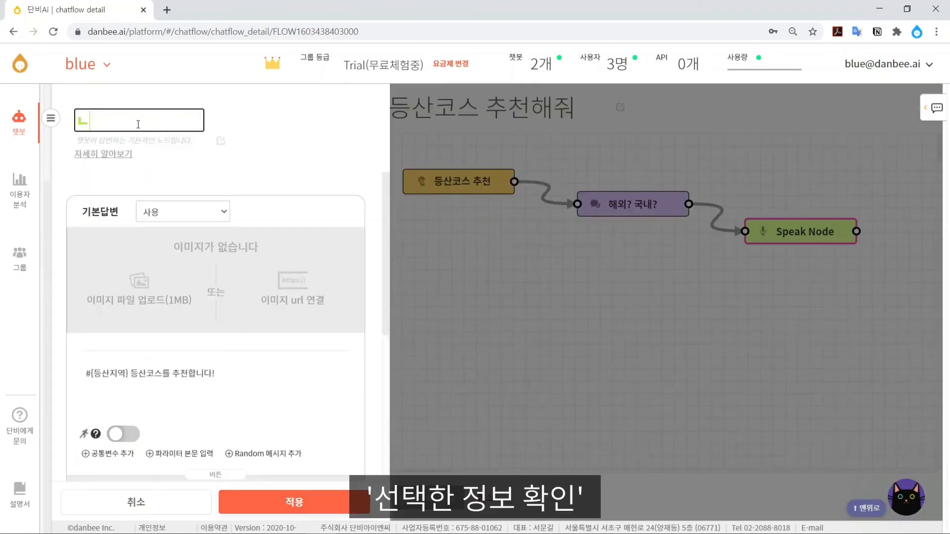
key("BackSpace")
type("선태한 정보 확인")
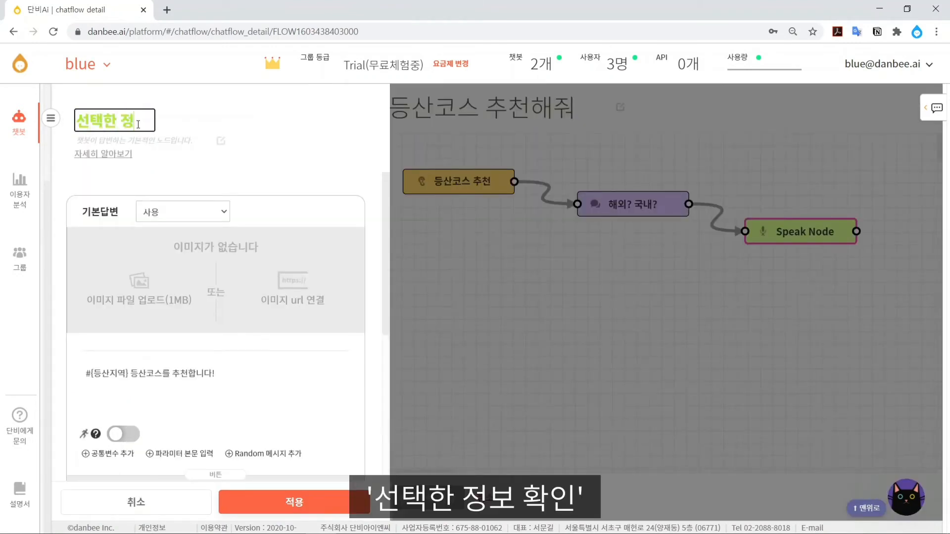
key("Return")
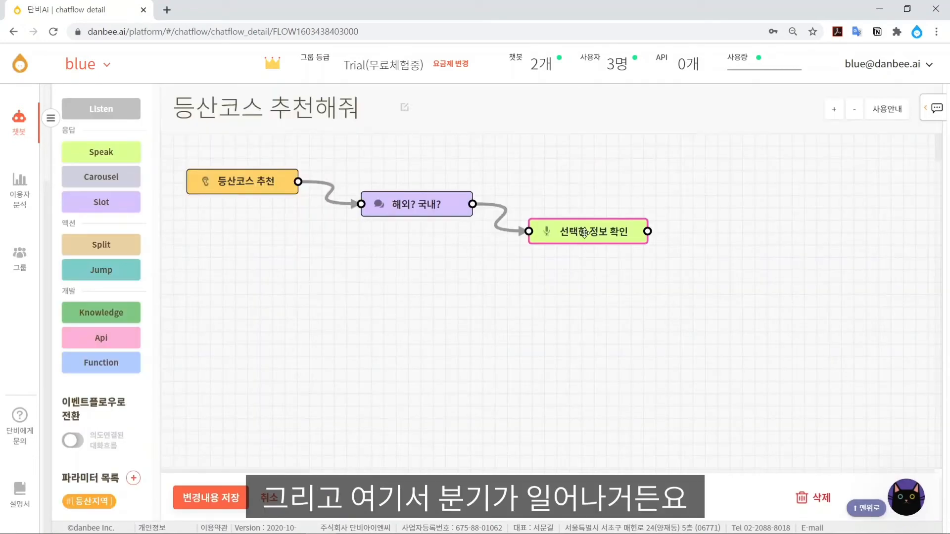
- Add a Split node, arrange the nodes in a descending staircase, and connect the 선택한 정보 확인 node to the Split node
left_click_drag(583, 233, 510, 269)
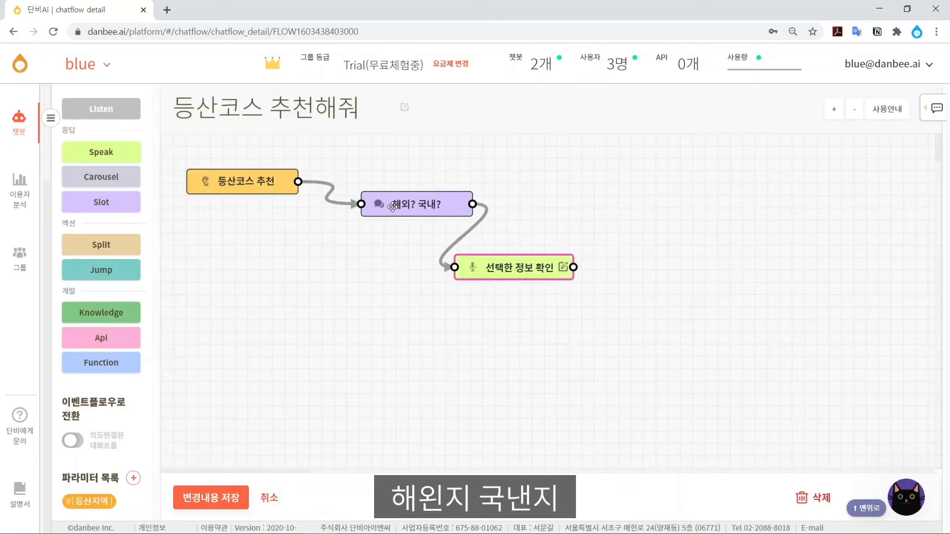
left_click(102, 246)
left_click_drag(254, 154, 691, 261)
left_click_drag(431, 205, 306, 242)
left_click_drag(520, 268, 344, 301)
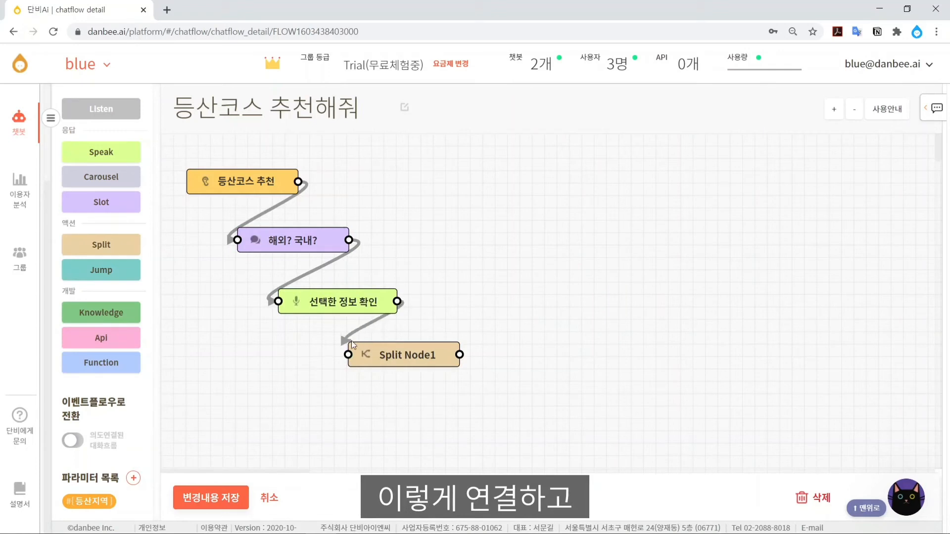
left_click_drag(397, 302, 349, 355)
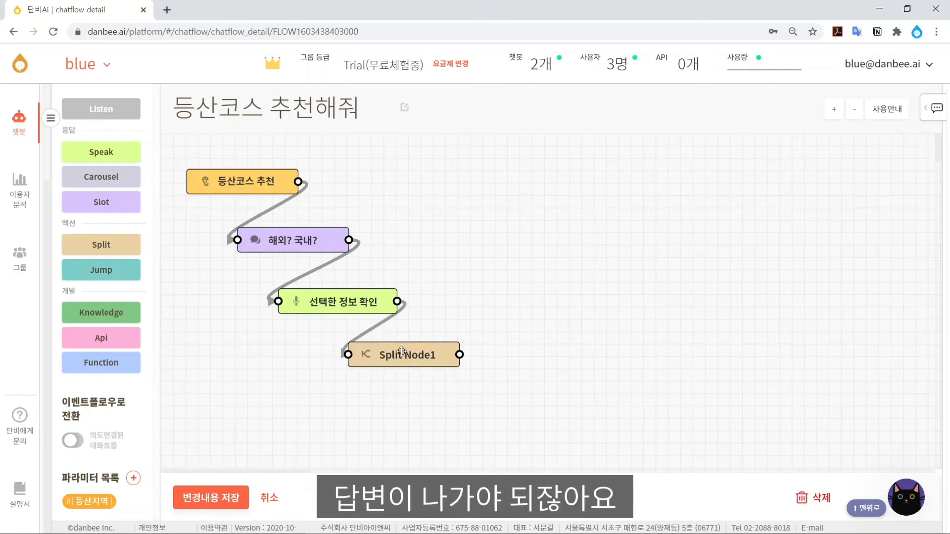
- Add a Speak node and a Carousel node beside the Split node and connect the Split node to both
left_click(101, 152)
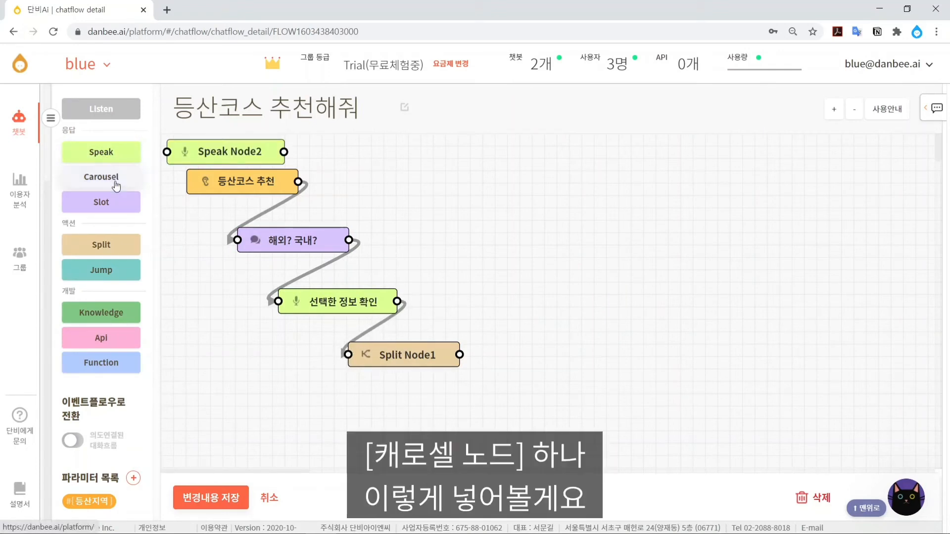
left_click(115, 179)
left_click_drag(232, 152, 566, 324)
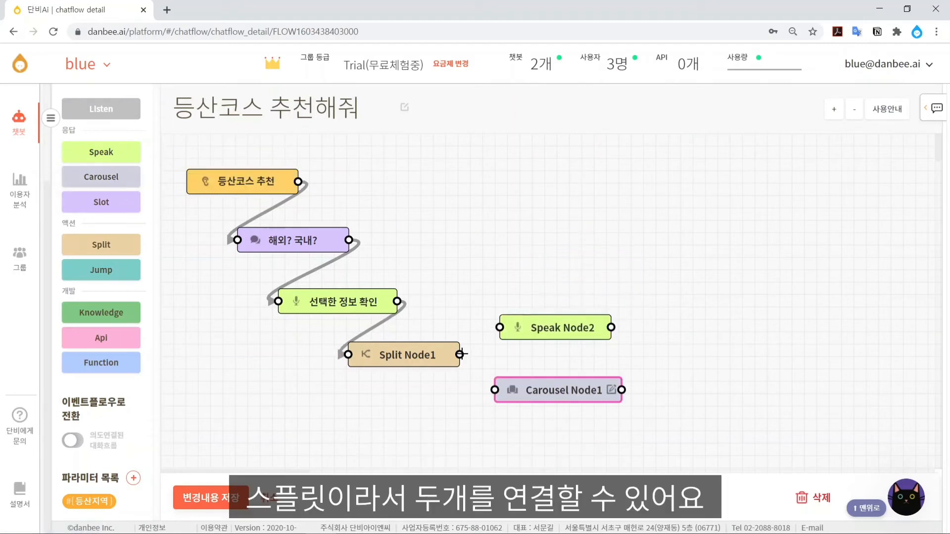
left_click_drag(461, 355, 500, 327)
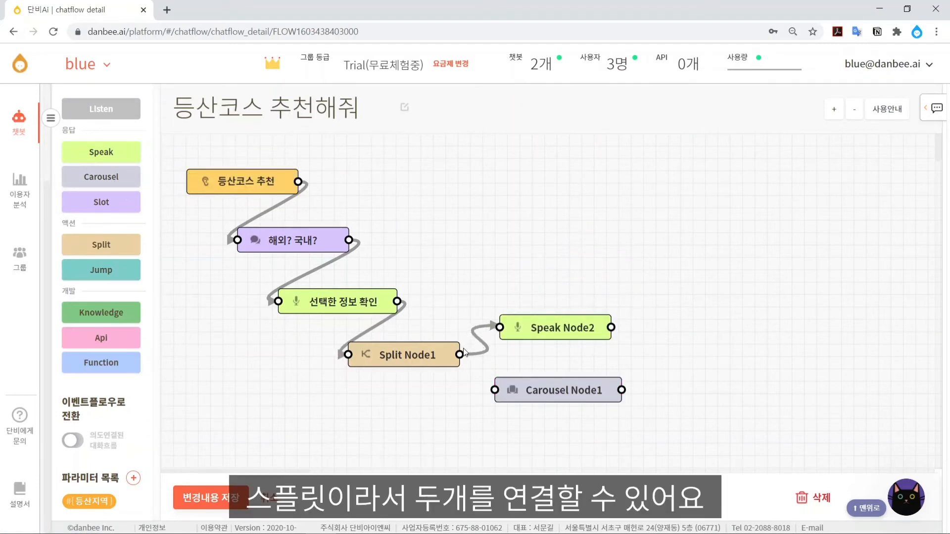
left_click_drag(461, 354, 495, 390)
- Rename the new Speak node as "해외인 경우" and the Split node as "분기 처리"
double_click(547, 331)
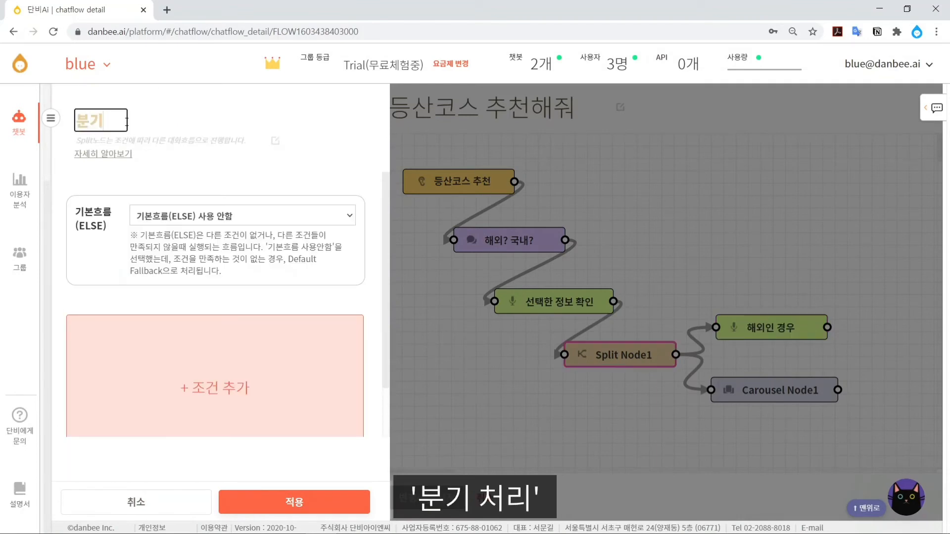
type("처리")
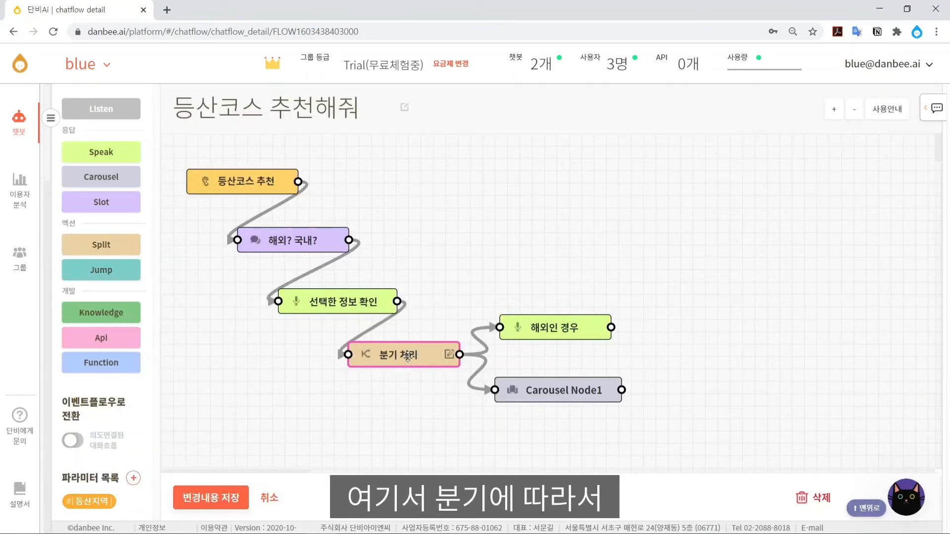
- Open the 분기 처리 node's settings and add a conditional flow that leads to the 해외인 경우 node
double_click(403, 355)
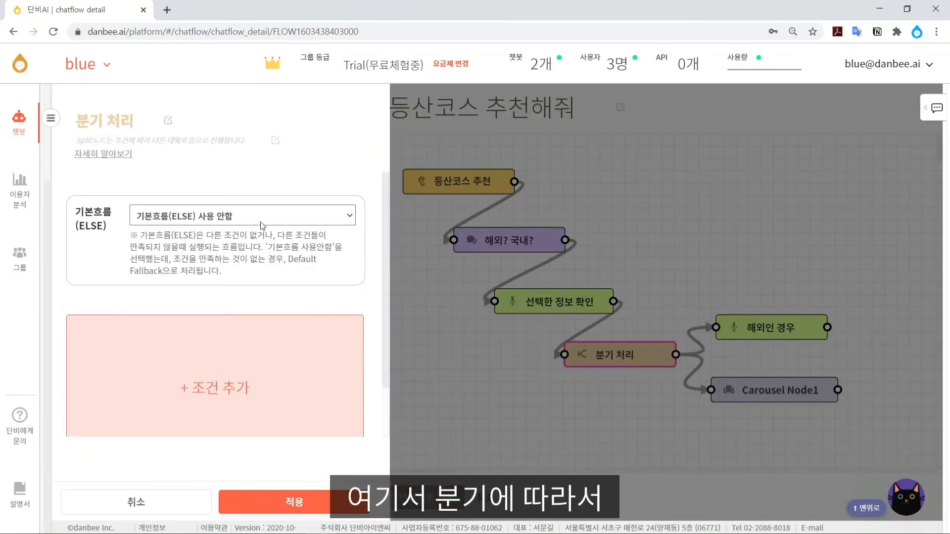
scroll(262, 221, "down", 2)
scroll(262, 221, "up", 2)
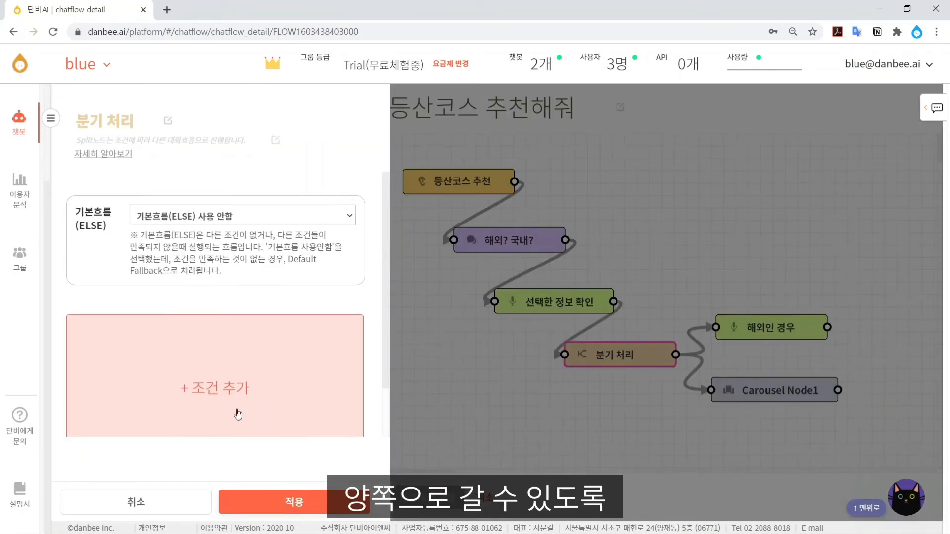
left_click(241, 357)
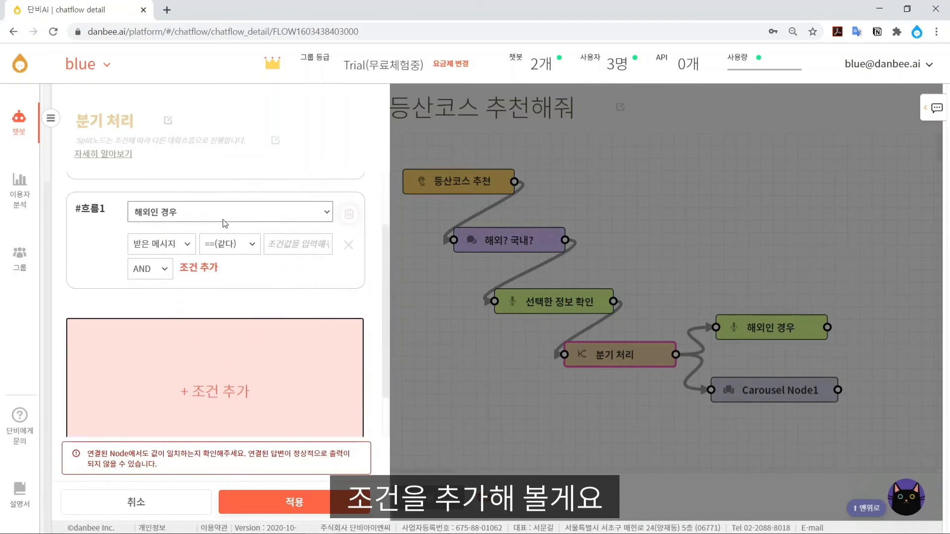
left_click(223, 219)
left_click(231, 206)
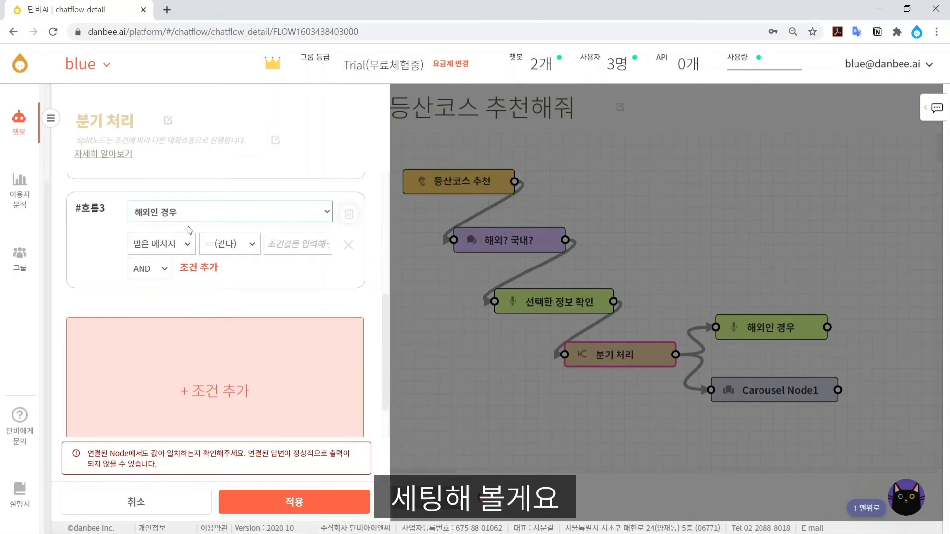
scroll(188, 226, "up", 2)
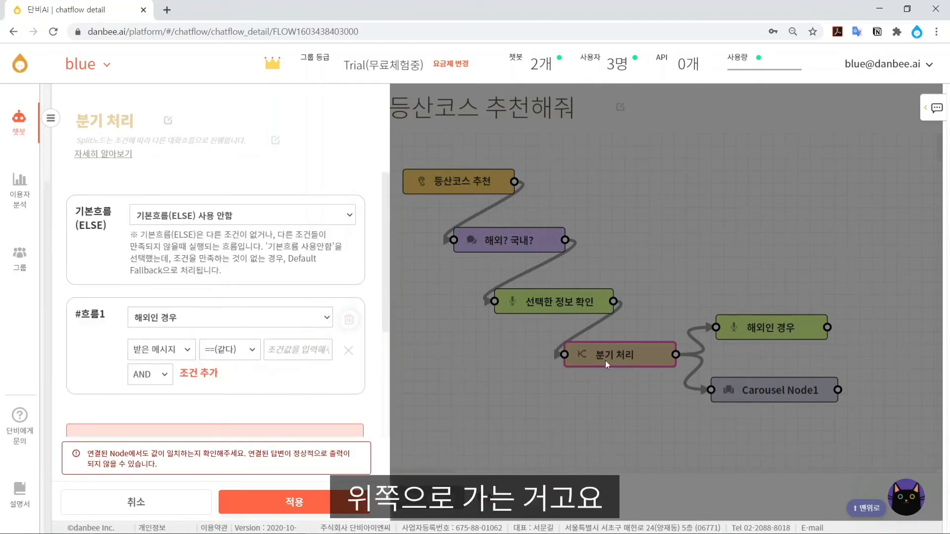
- Set the first flow's condition to 등산지역 equal to 해외
left_click(163, 351)
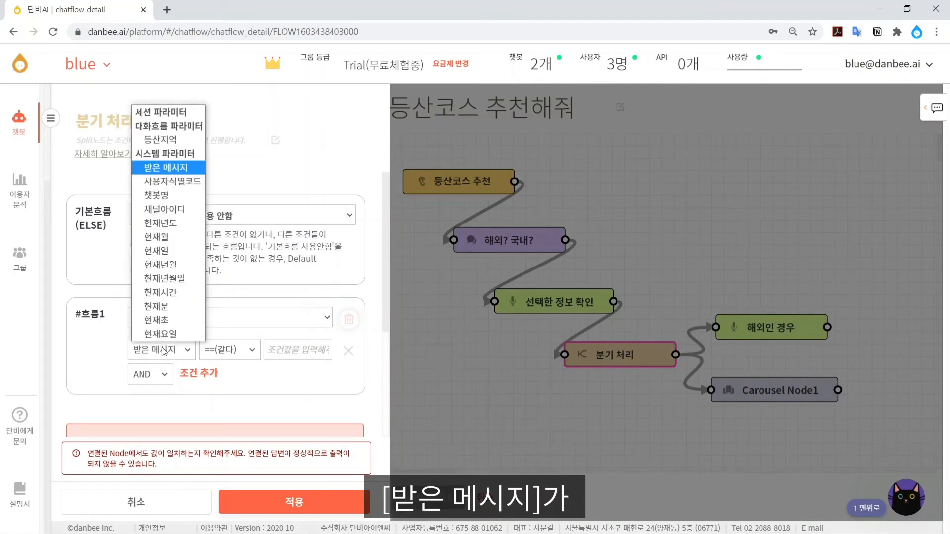
left_click(177, 139)
left_click(297, 350)
type("해외")
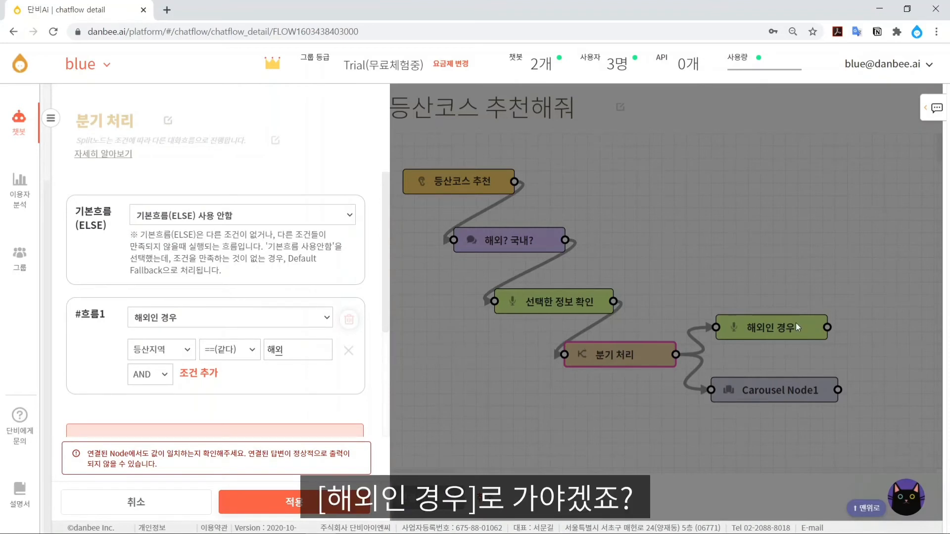
- Add a second flow to Carousel Node1 with the condition 등산지역 equal to 국내, and apply the settings
left_click(209, 298)
scroll(209, 298, "up", 1)
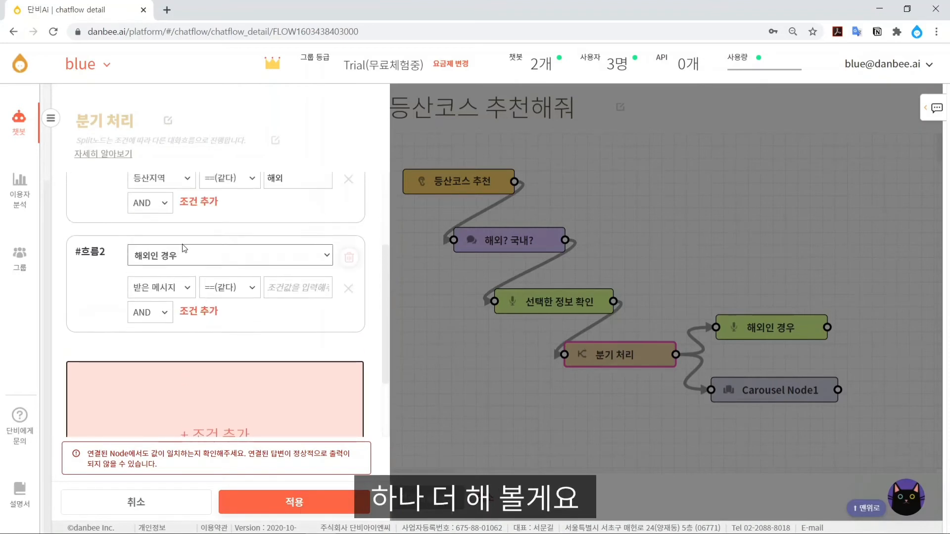
left_click(190, 257)
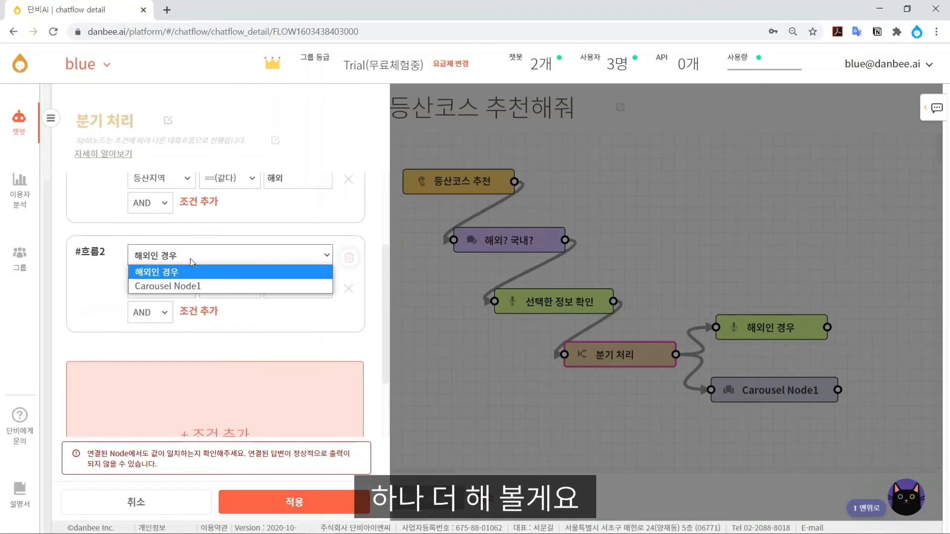
left_click(185, 286)
left_click(277, 288)
type("국내")
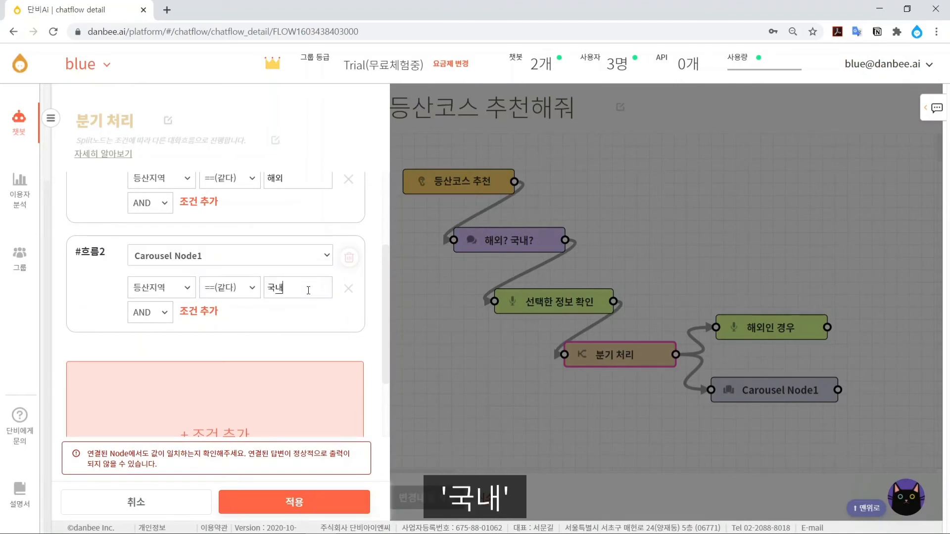
left_click(309, 504)
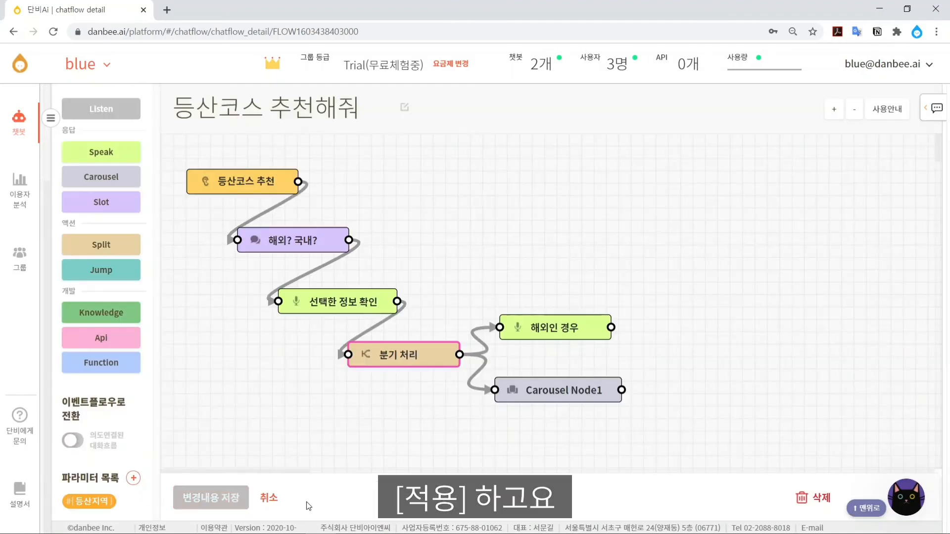
- Open the 해외인 경우 node's settings, set its 기본답변 to 사용, and upload the image 학급2
left_click(549, 320)
left_click(182, 212)
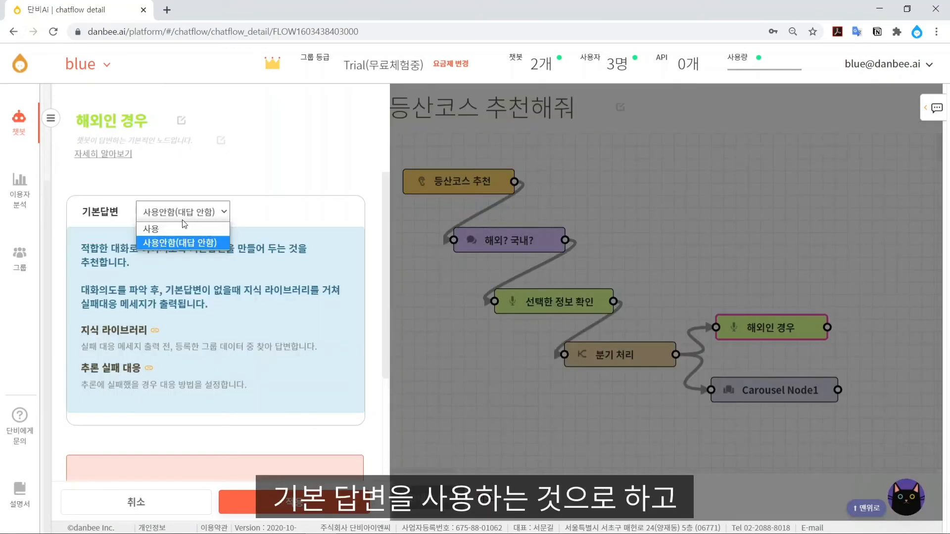
left_click(182, 226)
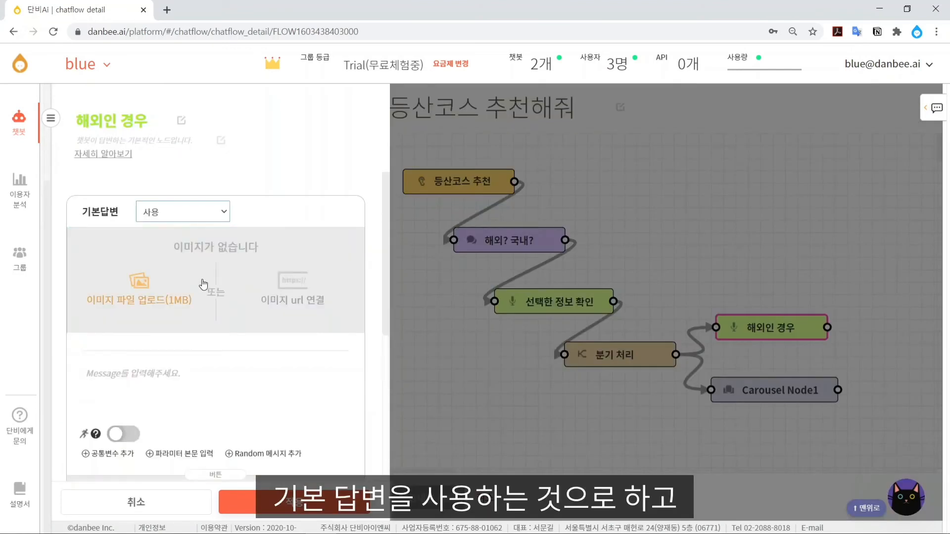
left_click(151, 287)
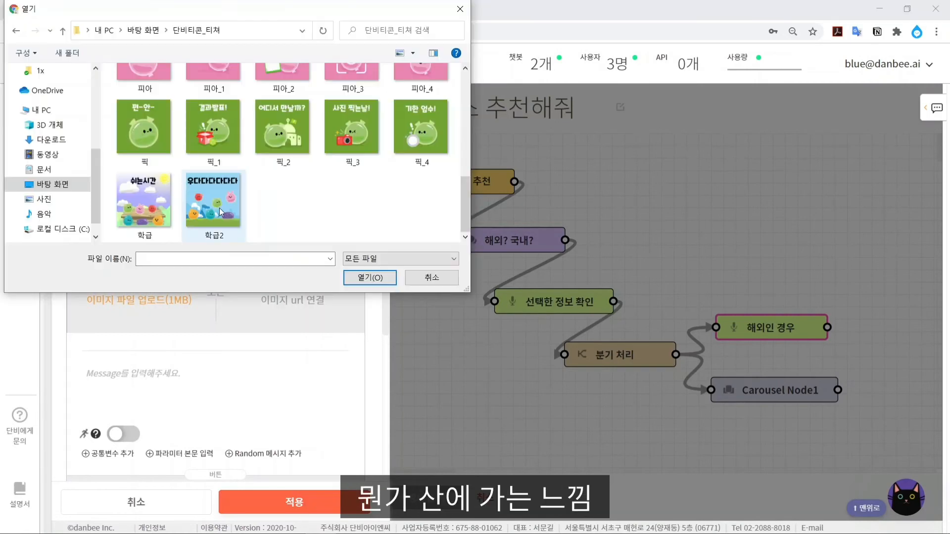
double_click(218, 208)
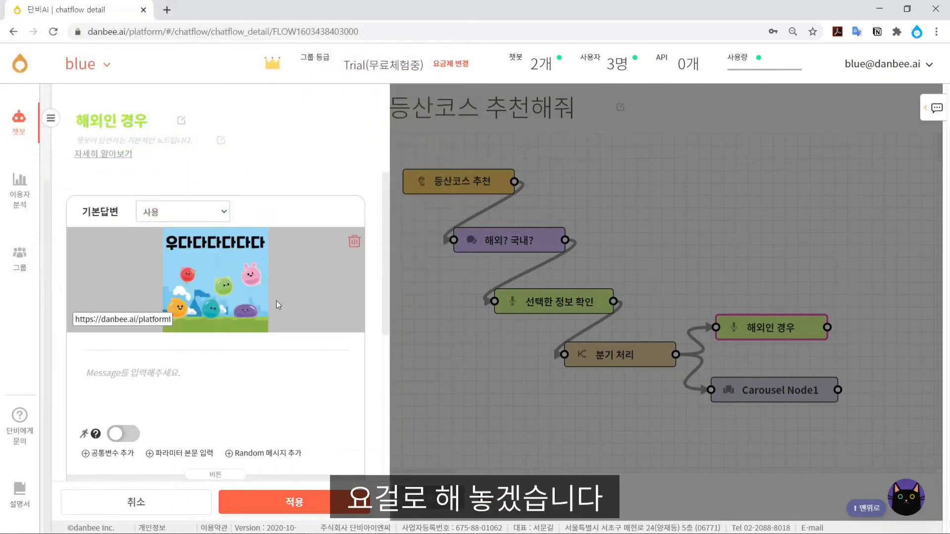
- Enter "단비 마운틴에 오신걸 환영ㅎ요" as the message of the 해외인 경우 node
left_click(267, 376)
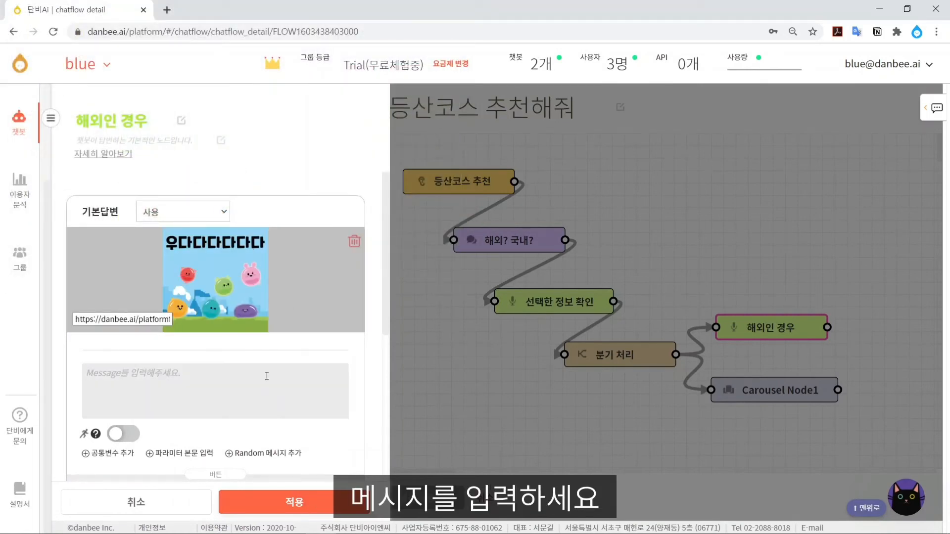
type("단비 마운틴에")
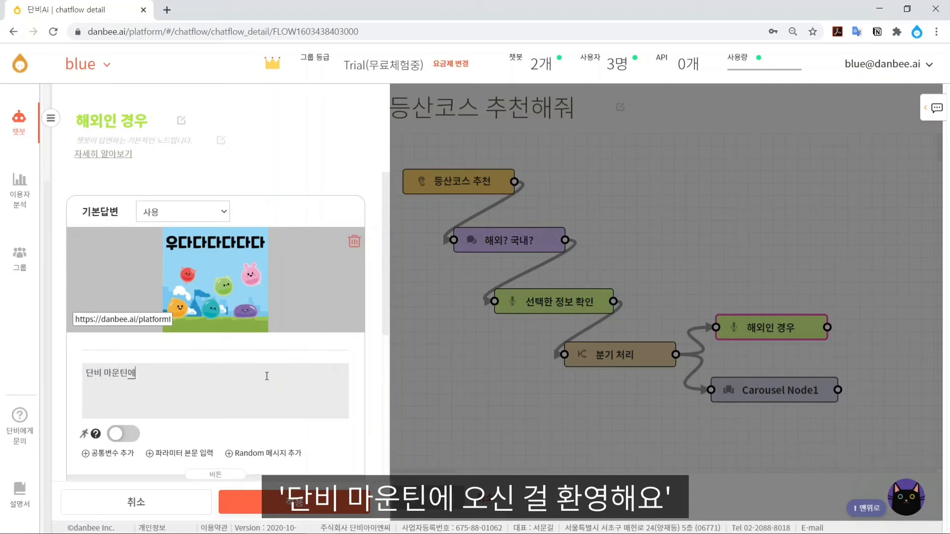
type(" 오시걸 환여")
- Add a Web Link button to the answer and paste in the page address copied from the 코로나 젤리봇 chatbot
scroll(267, 376, "down", 3)
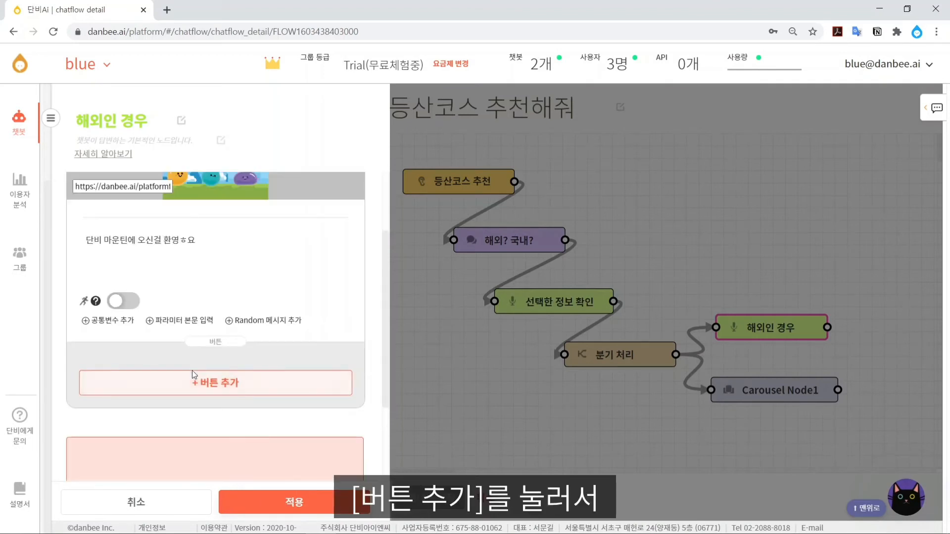
left_click(198, 381)
scroll(209, 353, "up", 1)
left_click(192, 348)
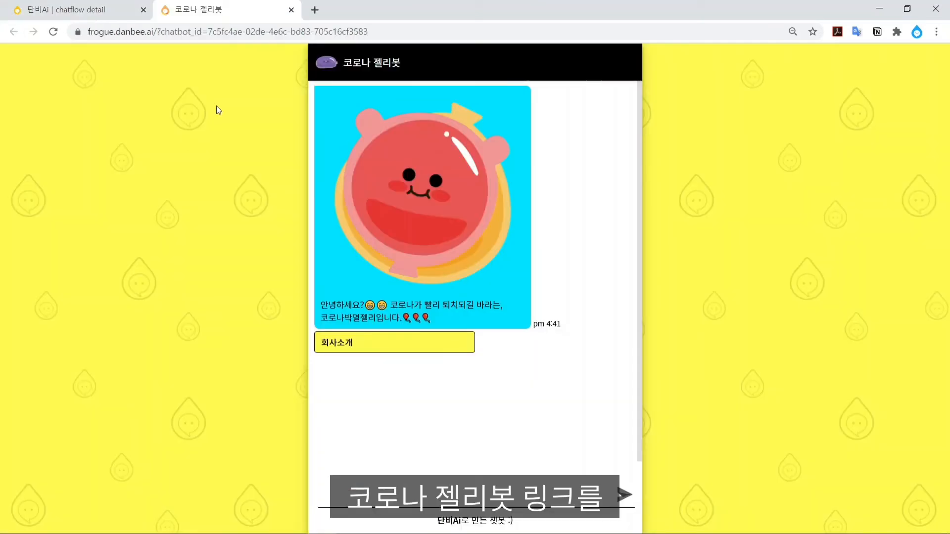
left_click(260, 33)
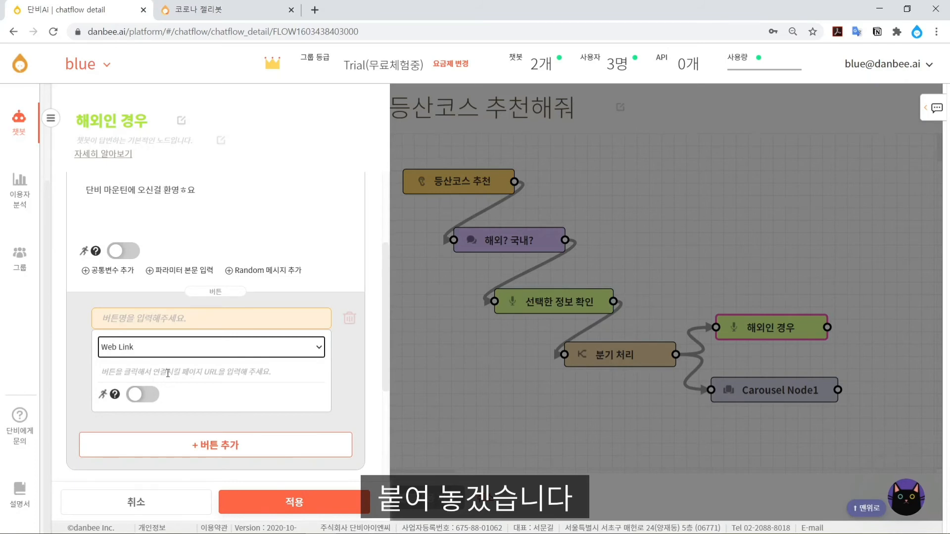
left_click(173, 372)
key("ctrl+v")
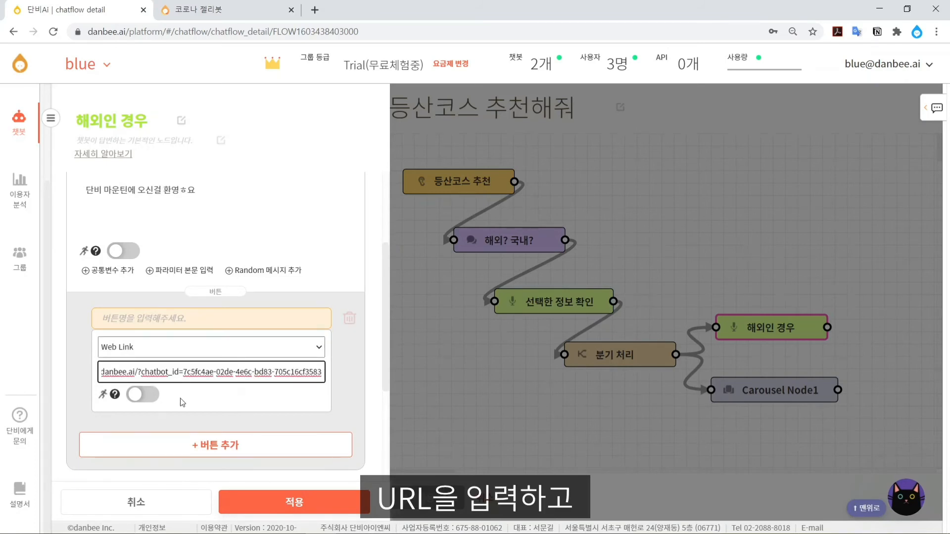
- Name the web link button "자세히 보기" and apply the 해외인 경우 node's settings
left_click(295, 502)
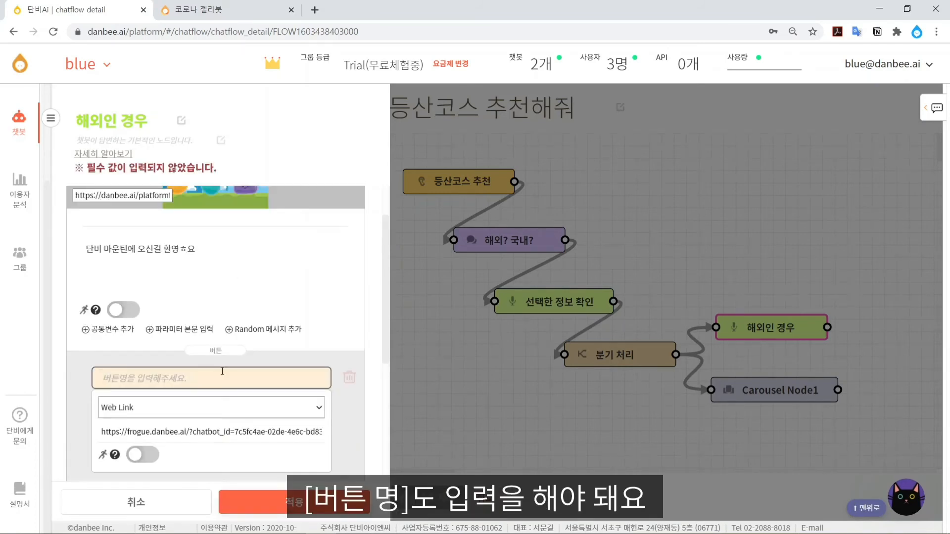
triple_click(159, 168)
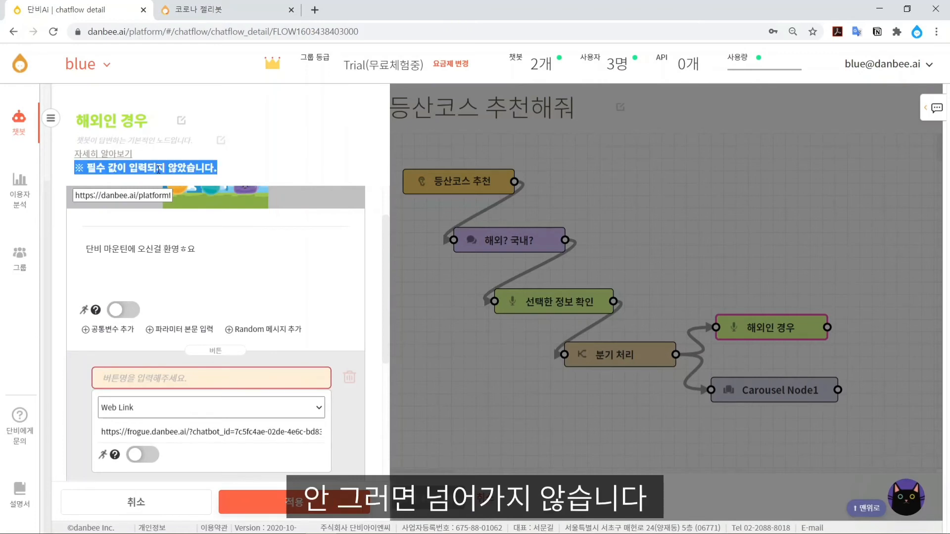
left_click(190, 378)
type("잣")
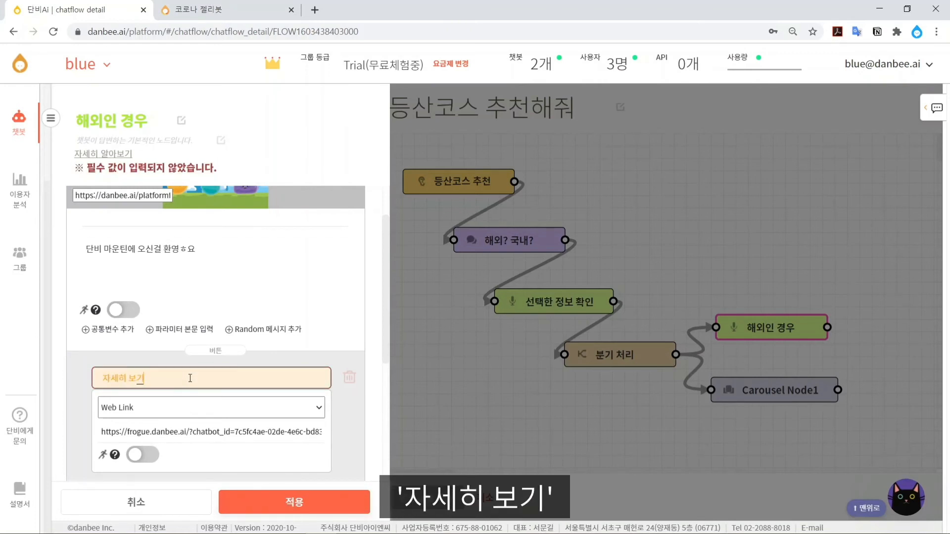
left_click(295, 502)
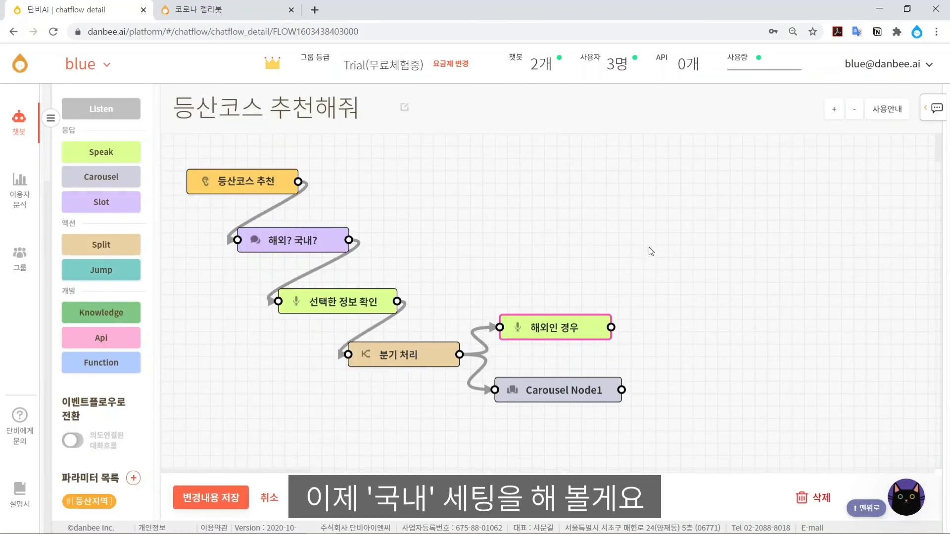
- Rename Carousel Node1 as "국내인 경우" and set its carousel message to "국내 등산코스입니다"
double_click(568, 395)
type("국")
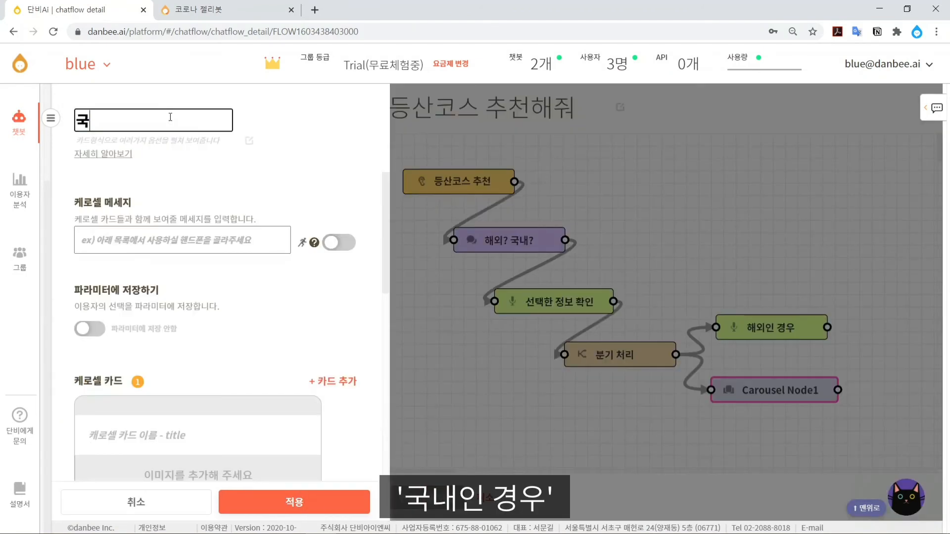
type("내인 경우")
key("Return")
left_click(173, 239)
type("국내 등산코스입니")
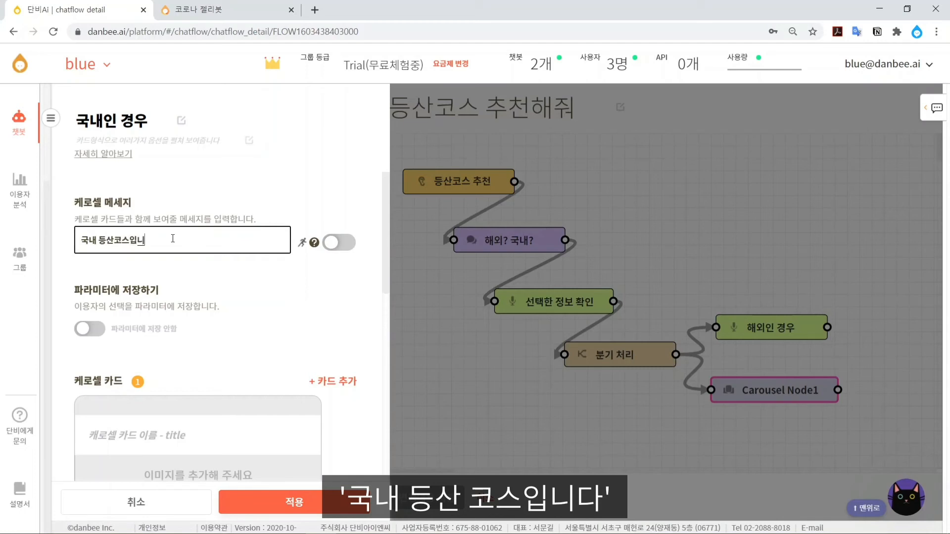
type("다")
- Upload the image 라미_1 to the first carousel card
scroll(301, 295, "down", 6)
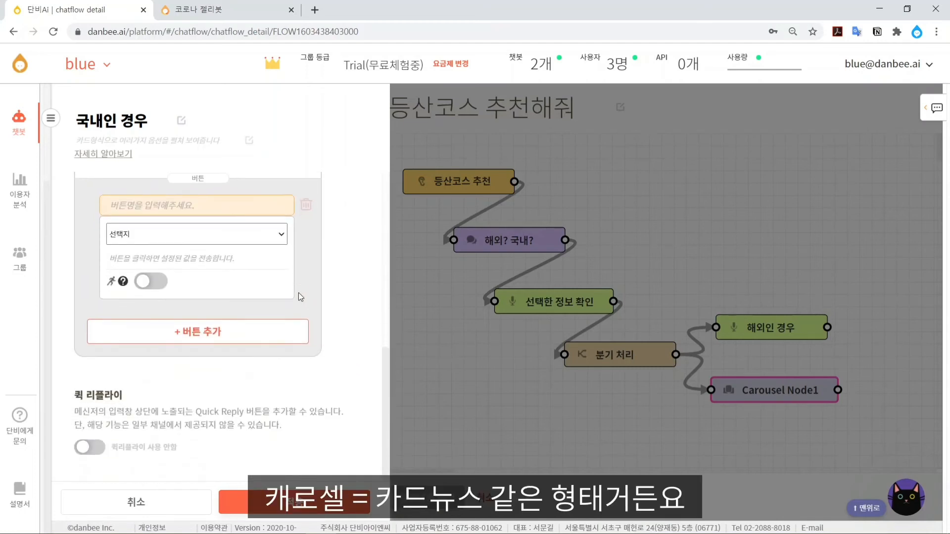
scroll(299, 269, "up", 5)
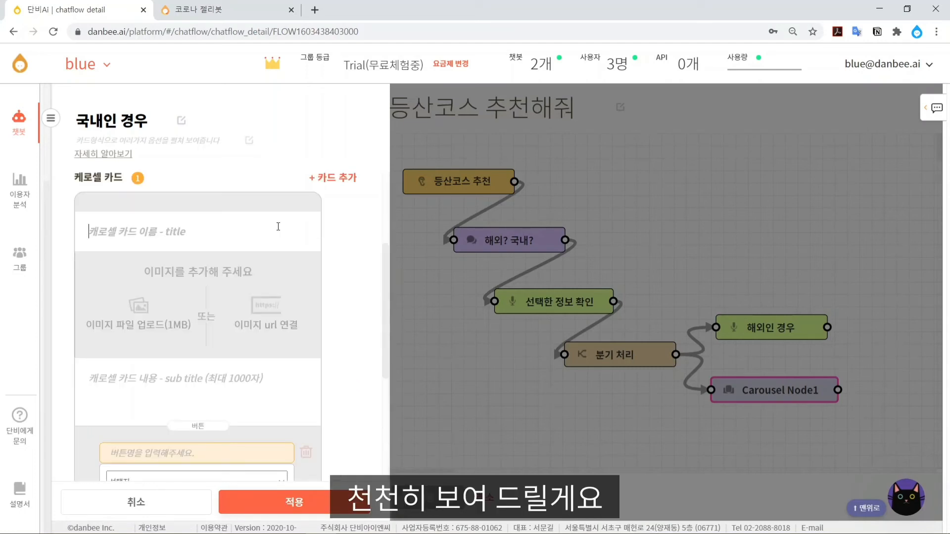
left_click(278, 227)
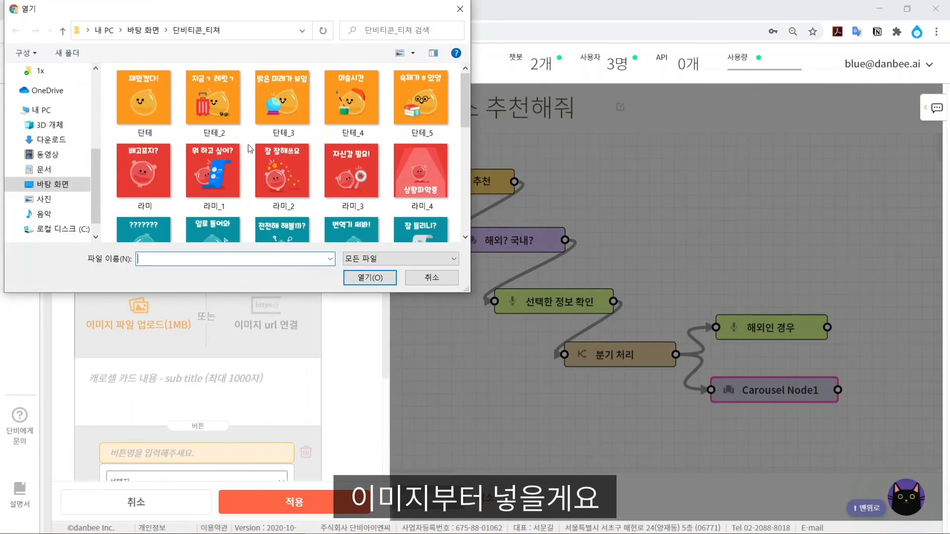
left_click(135, 114)
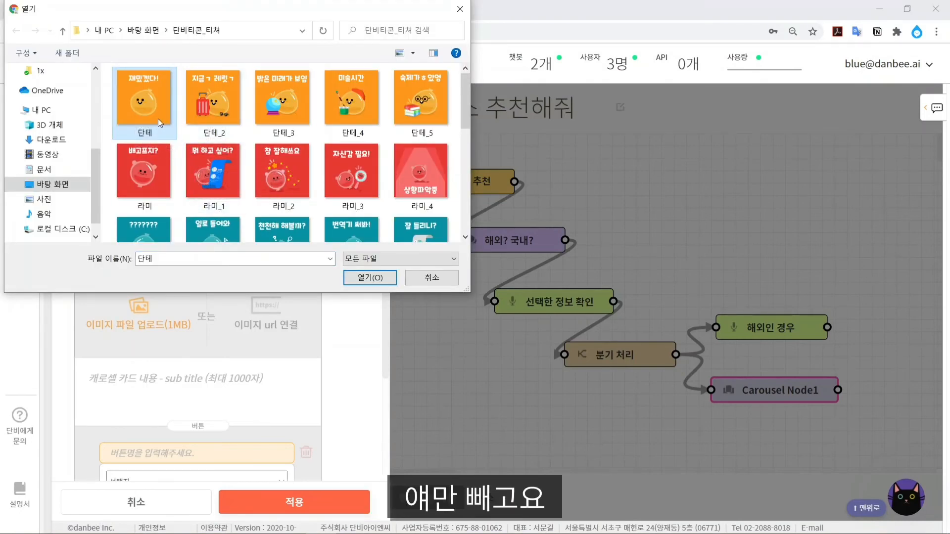
scroll(158, 119, "down", 1)
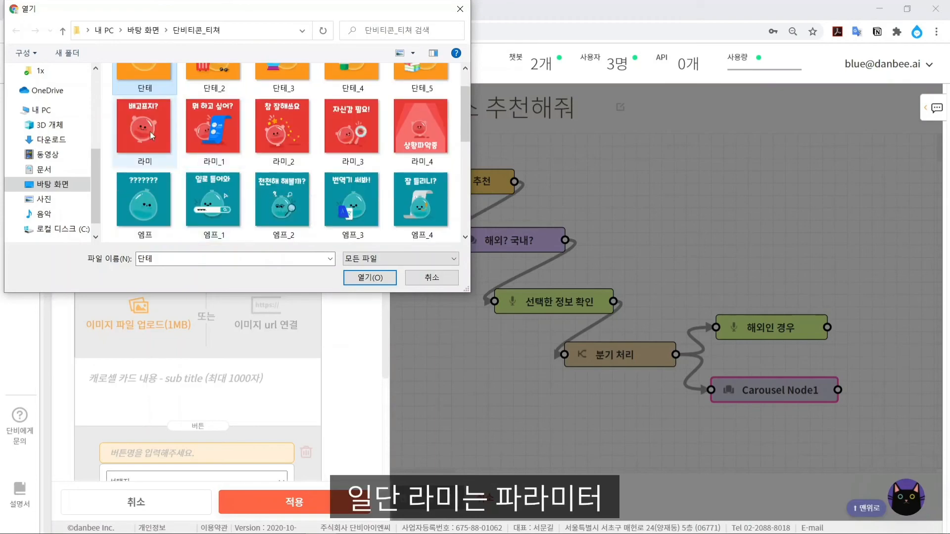
double_click(226, 117)
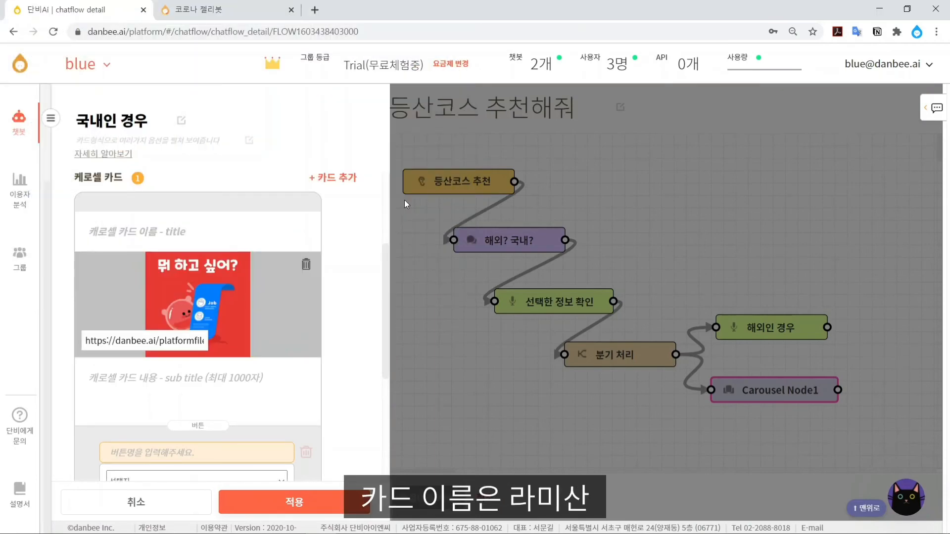
- Title the first carousel card "라미산" and enter "라미라미라미산" as its content
type("라미산")
left_click(181, 395)
type("라미라미라미산")
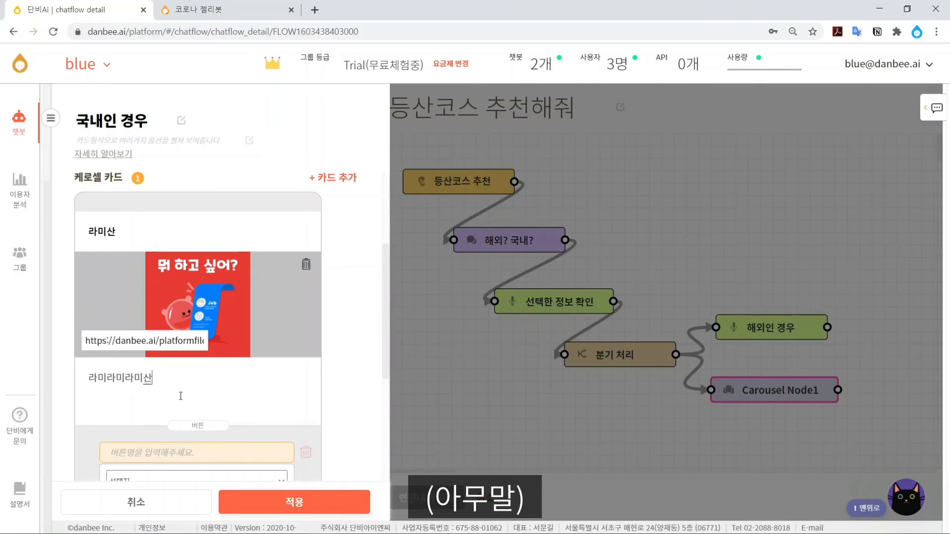
- Set the 라미산 card's button type to Web Link and enter danbee.ai as the button name
scroll(197, 348, "down", 2)
left_click(197, 358)
left_click(193, 385)
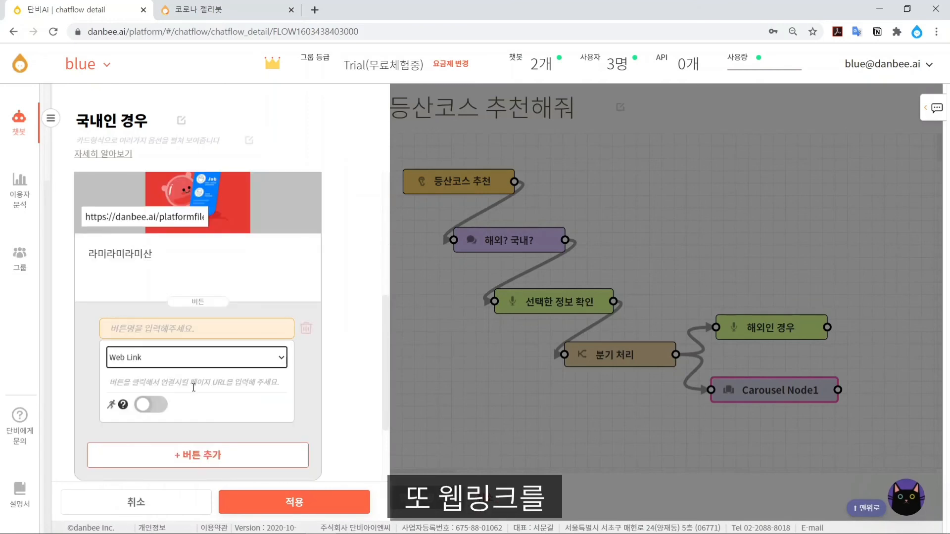
left_click(201, 337)
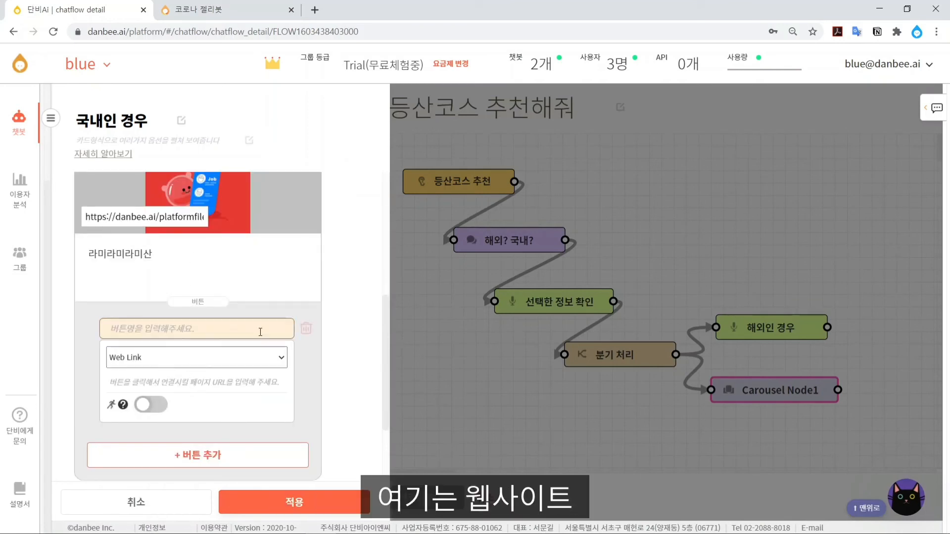
type("danbee")
- Add a second carousel card titled "엠프산" with the image 엠프_1 and the content "엠프엠프 증폭기"
scroll(260, 333, "up", 4)
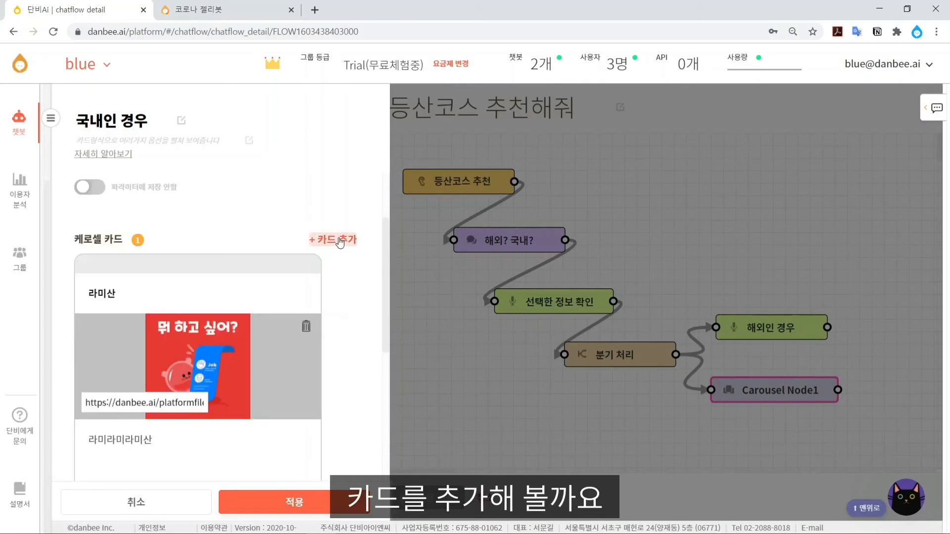
left_click(340, 241)
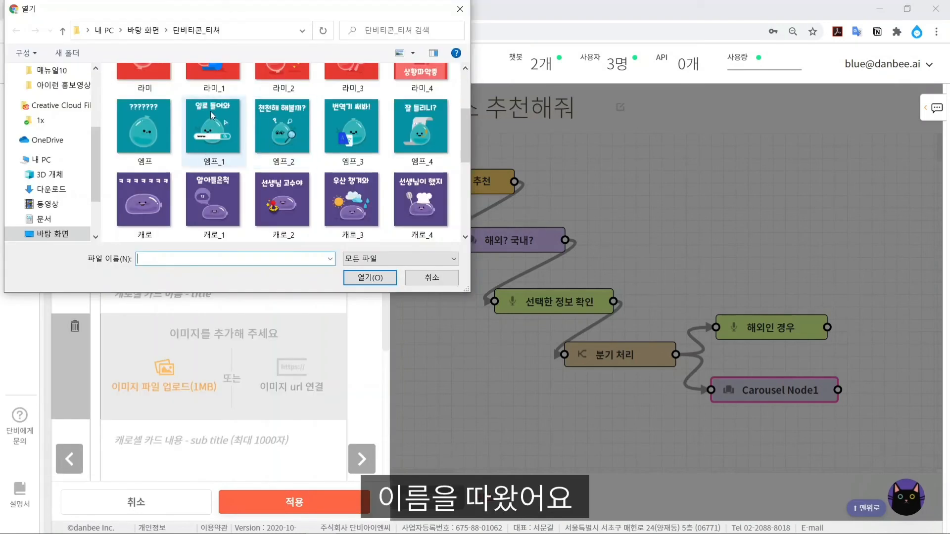
double_click(234, 133)
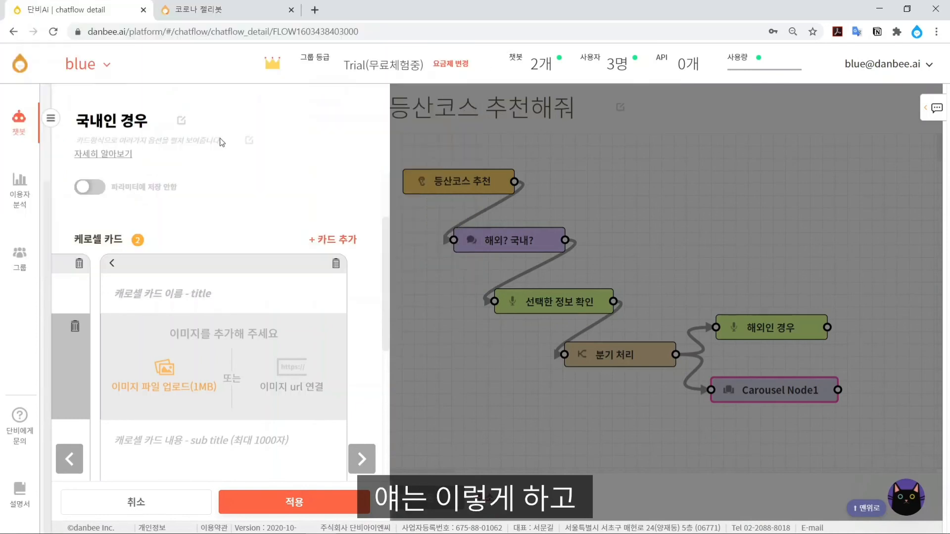
left_click(221, 293)
type("엠프엠프")
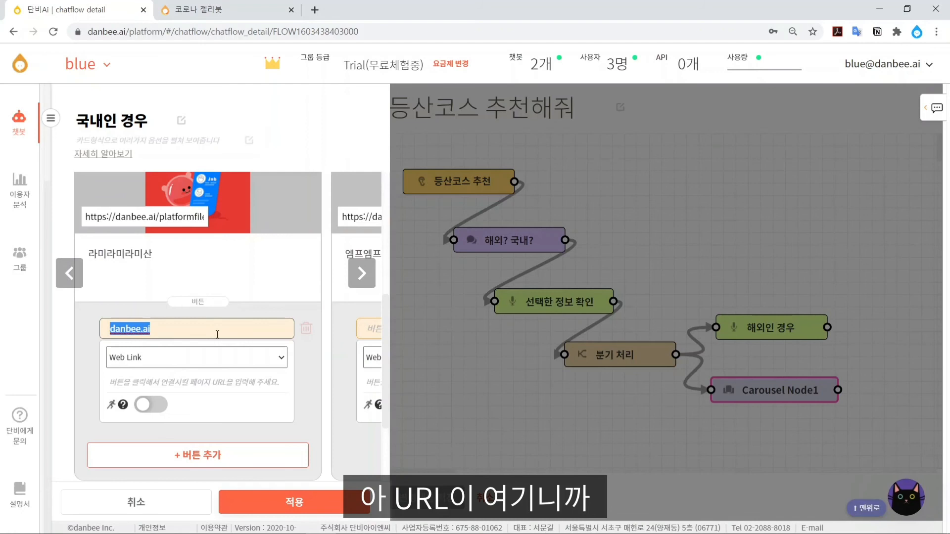
- Enter danbee.ai as the 라미산 card's link URL and clear its mistaken button name
left_click(220, 383)
type("danbee.ai")
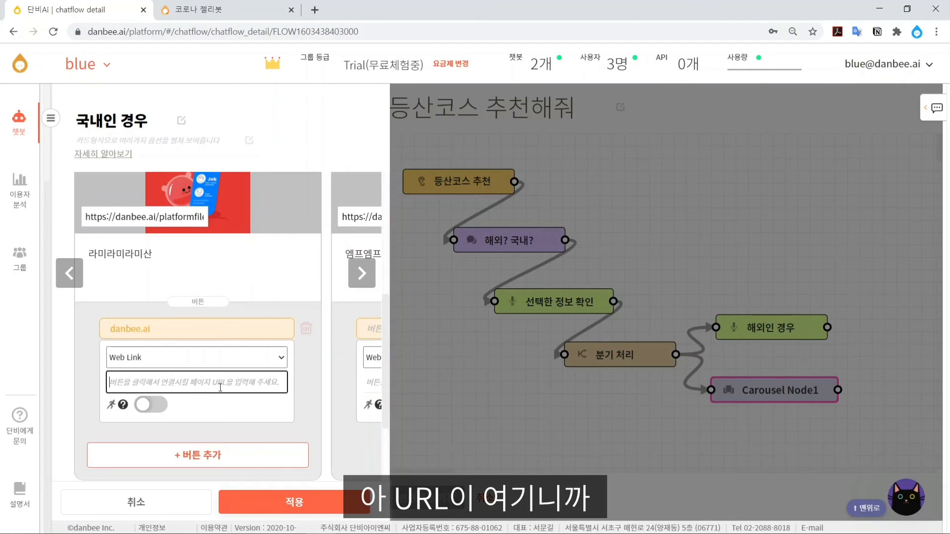
left_click(235, 329)
key("ctrl+a")
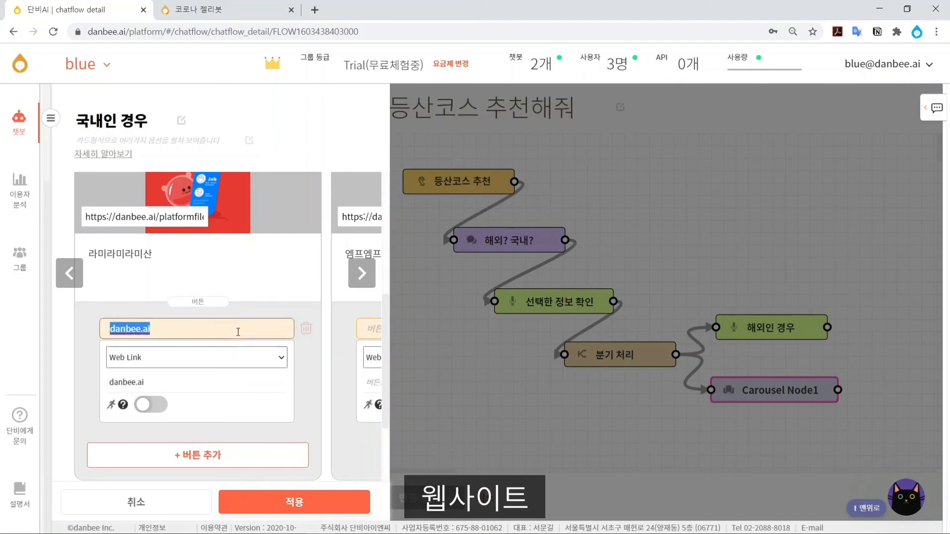
key("BackSpace")
- Enter "바로가기" in the button name of the 엠프산 card
left_click(293, 326)
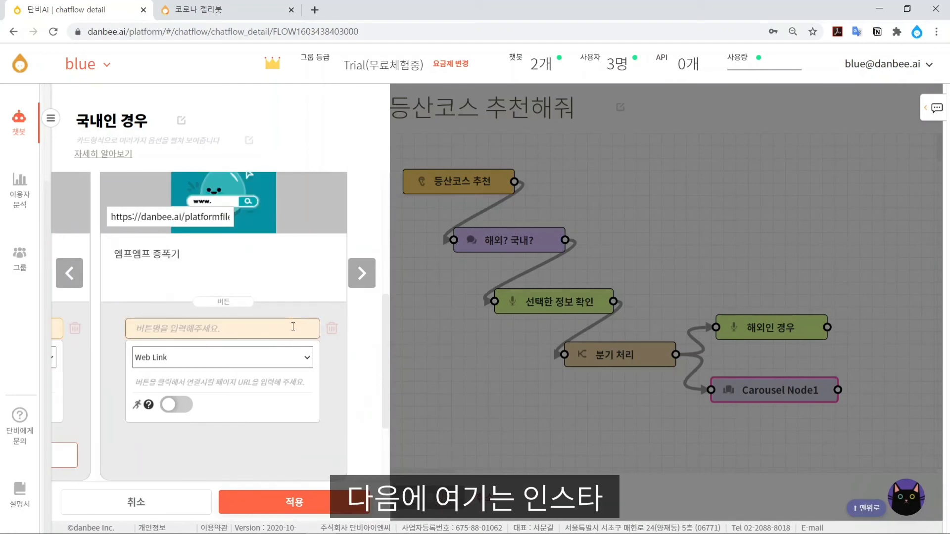
type("바로가기")
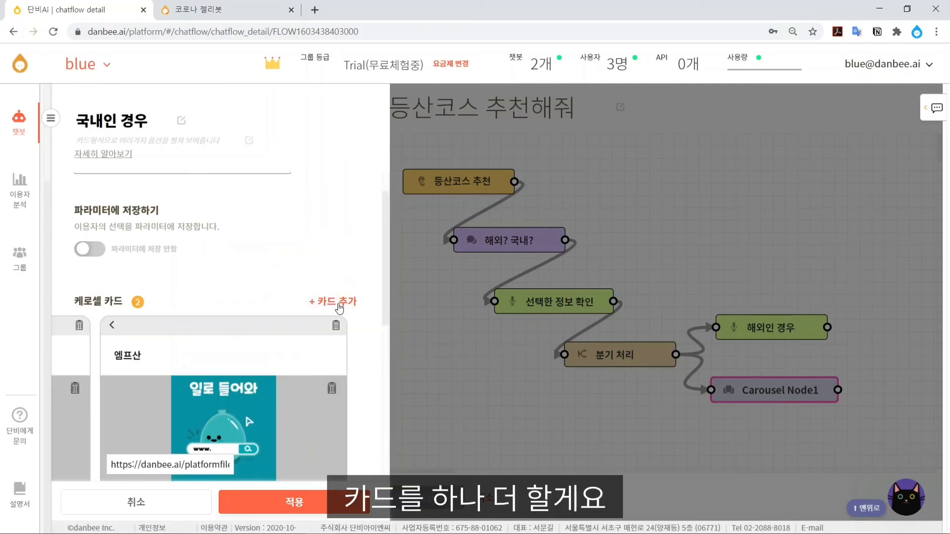
- Add a third carousel card titled "캐로산" with the "우산 챙겨와" image and the content "캐로캐로 캐로로 아님"
left_click(339, 307)
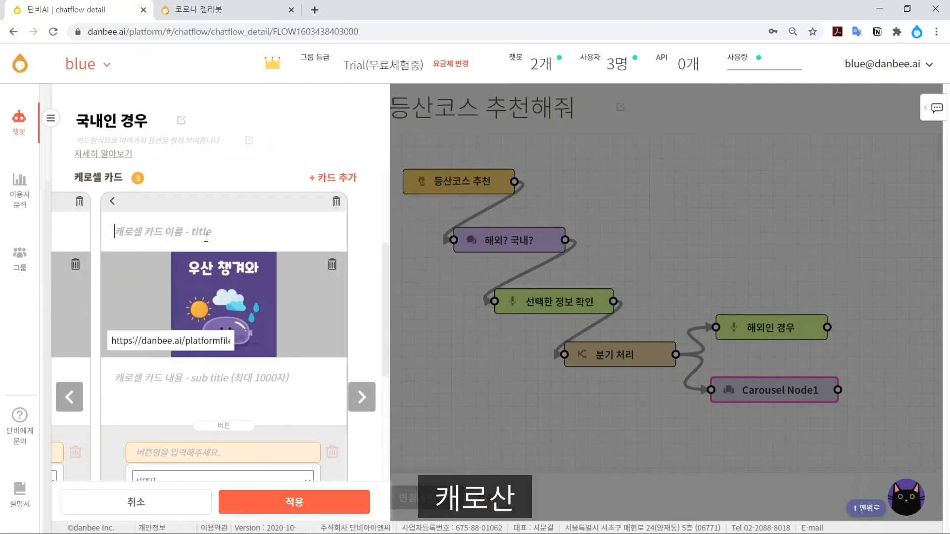
scroll(212, 315, "down", 1)
left_click(212, 316)
type("ㅋ")
type("로캐로 캐로")
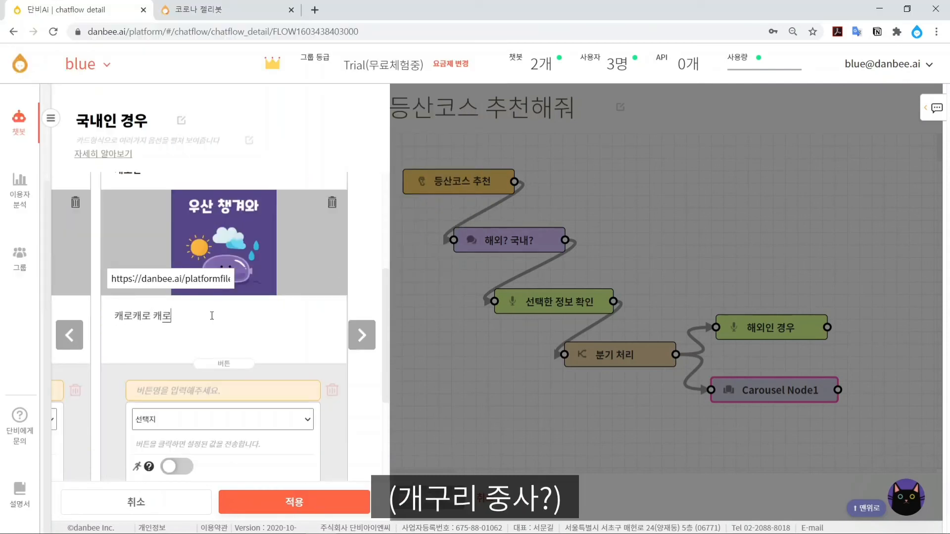
type("로 아님")
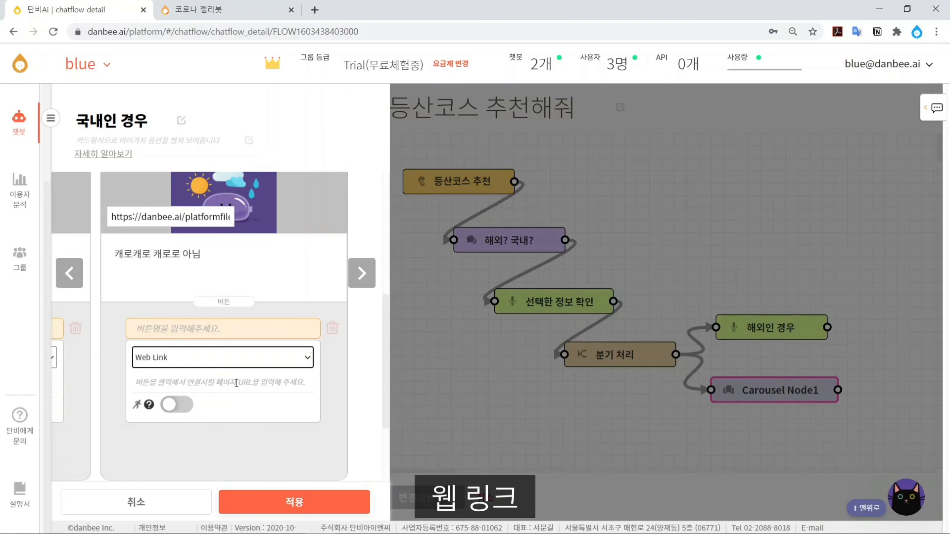
- Give the 캐로산 card a Web Link button named "유튜브" pointing to youtube.com/danbeeAi and apply the carousel settings
type("유튜브")
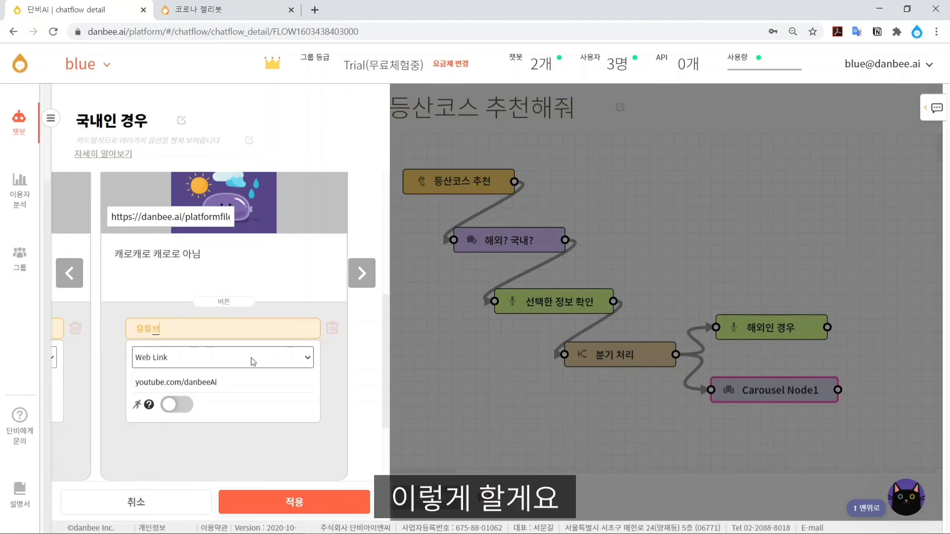
scroll(246, 336, "down", 3)
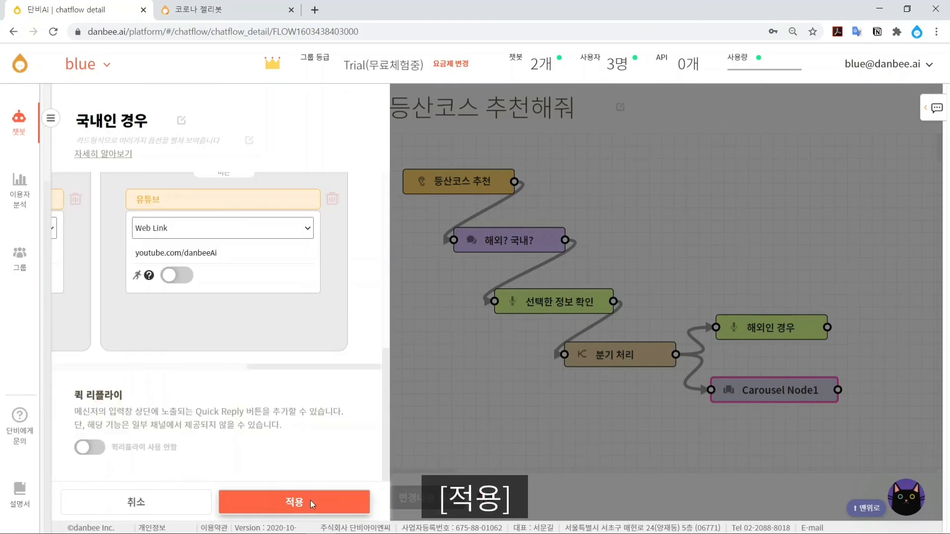
left_click(310, 500)
left_click(212, 439)
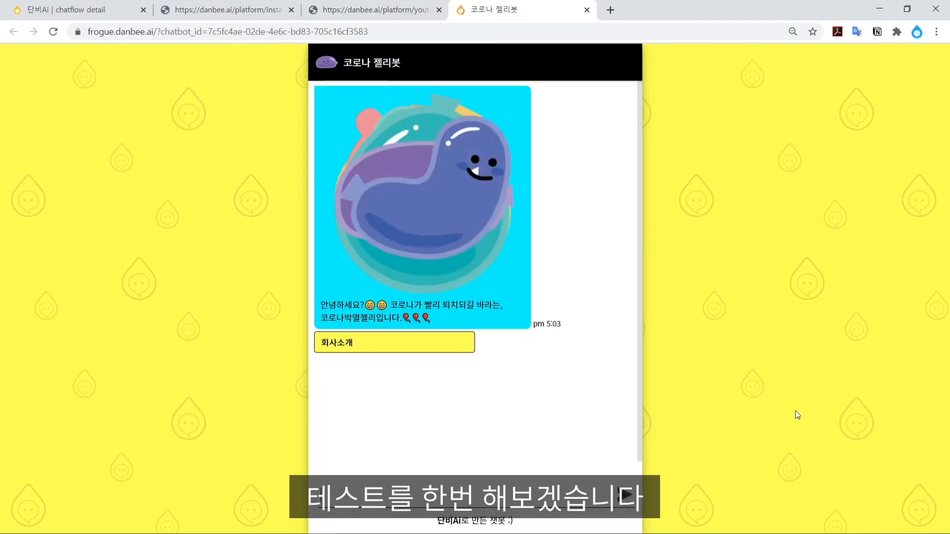
- Test the chatbot with "등산코스" and the region 국내, browsing the carousel through to the 캐로산 card's 유튜브 link
type("등산코스")
key("Return")
left_click(420, 410)
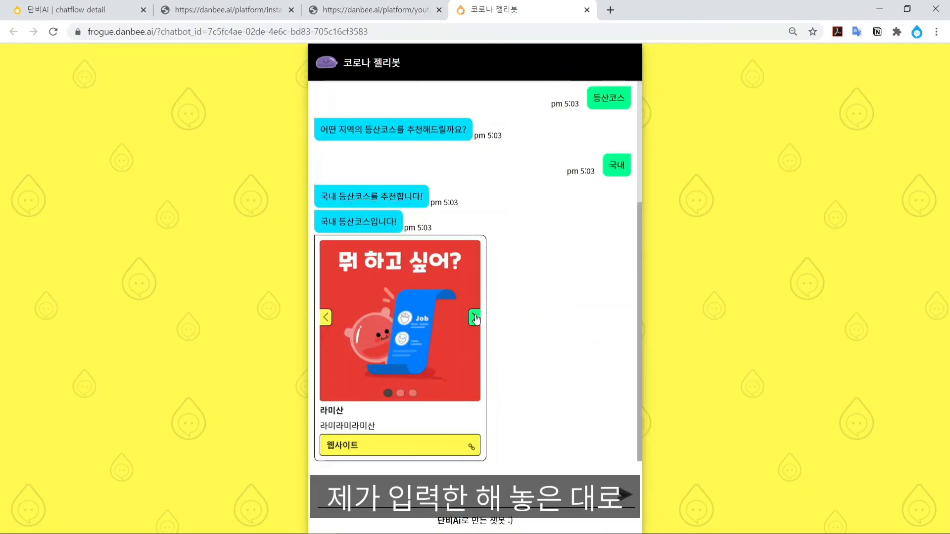
left_click(475, 318)
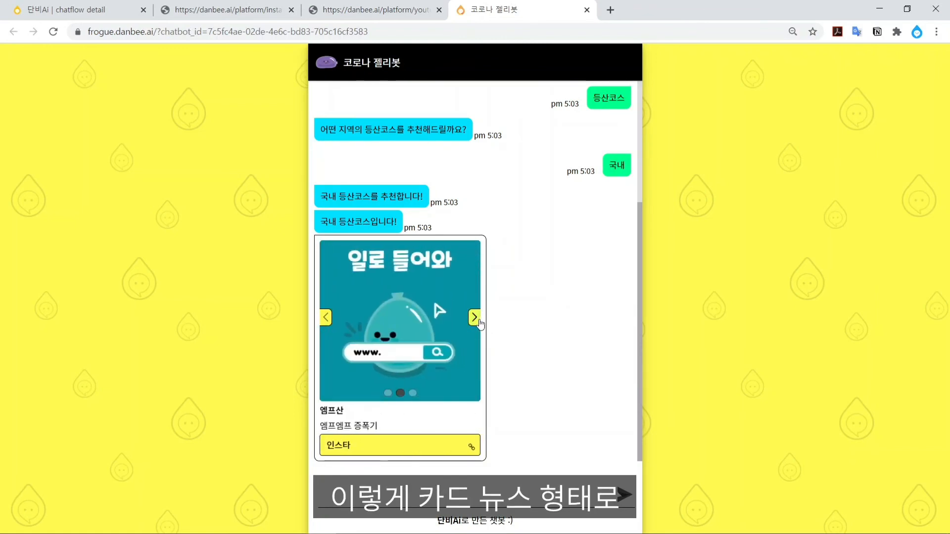
left_click(476, 319)
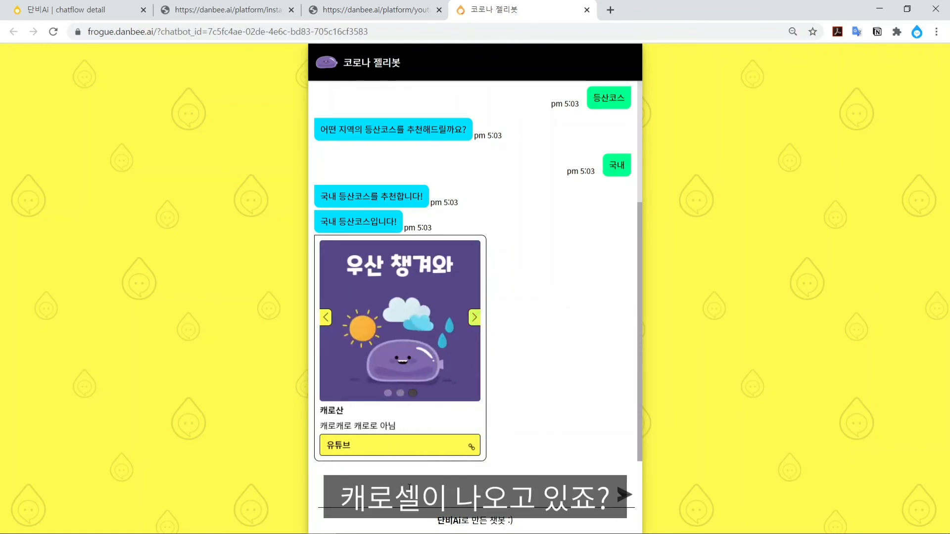
left_click(455, 444)
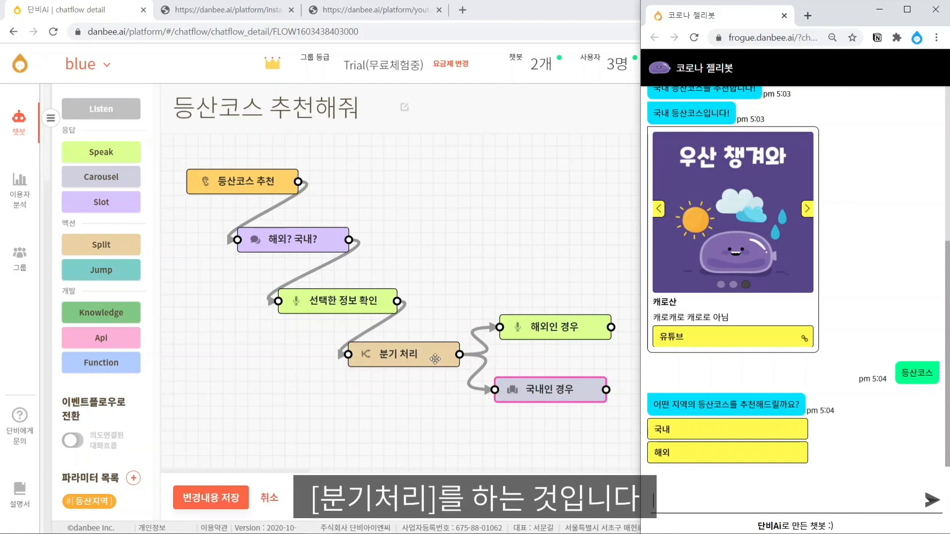
- Choose 국내 in the repeated chat test and compare the reply with the 국내인 경우 node in the flow
left_click(762, 431)
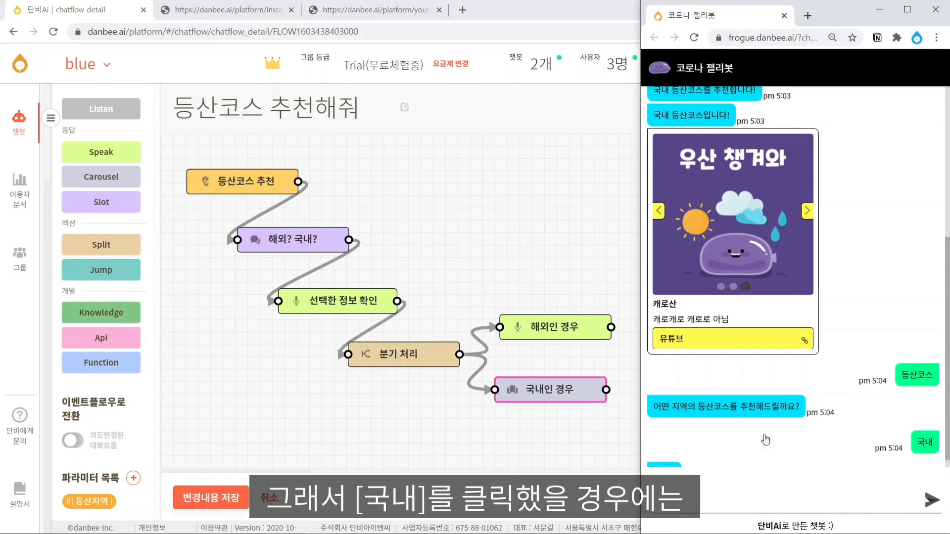
left_click(574, 382)
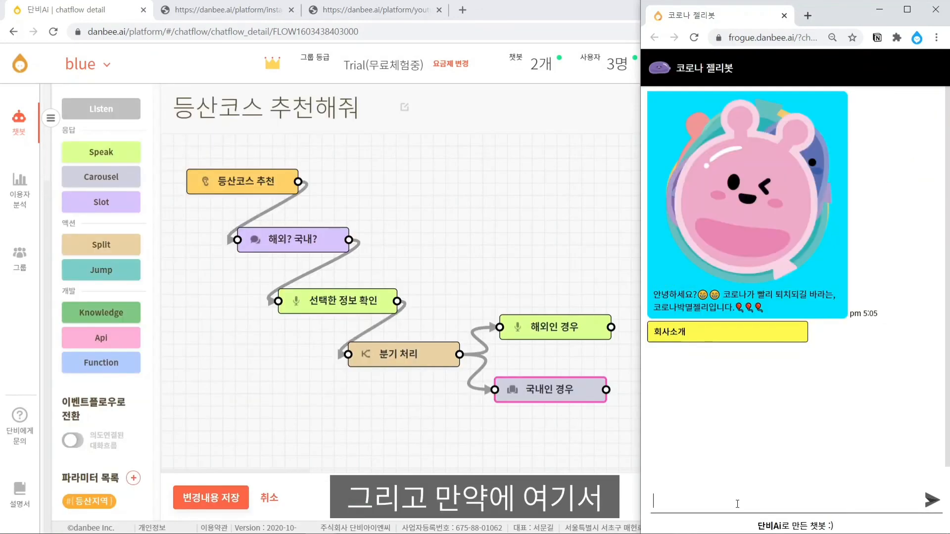
- Test the chatbot with the message "국내 등산코스" and compare its reply with the 해외? 국내? node in the flow
type("국내 등산코스")
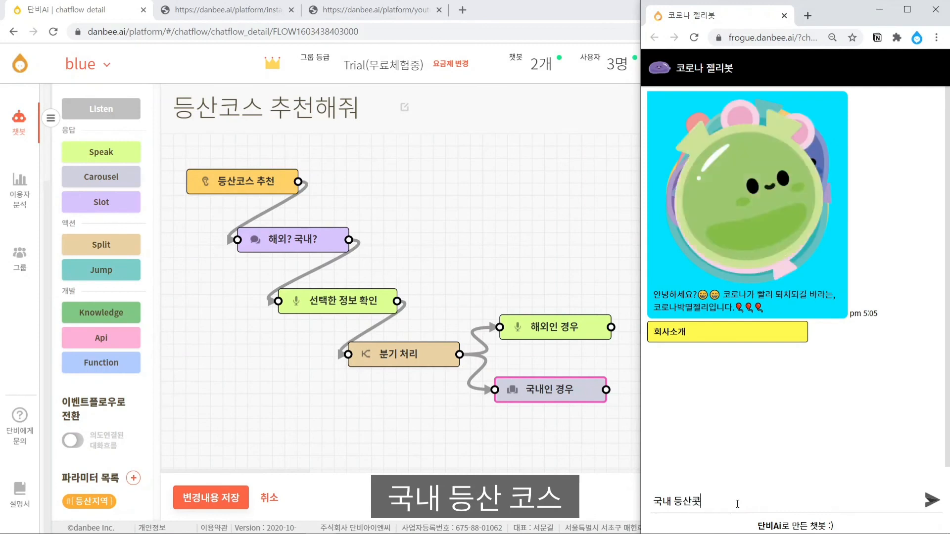
key("Return")
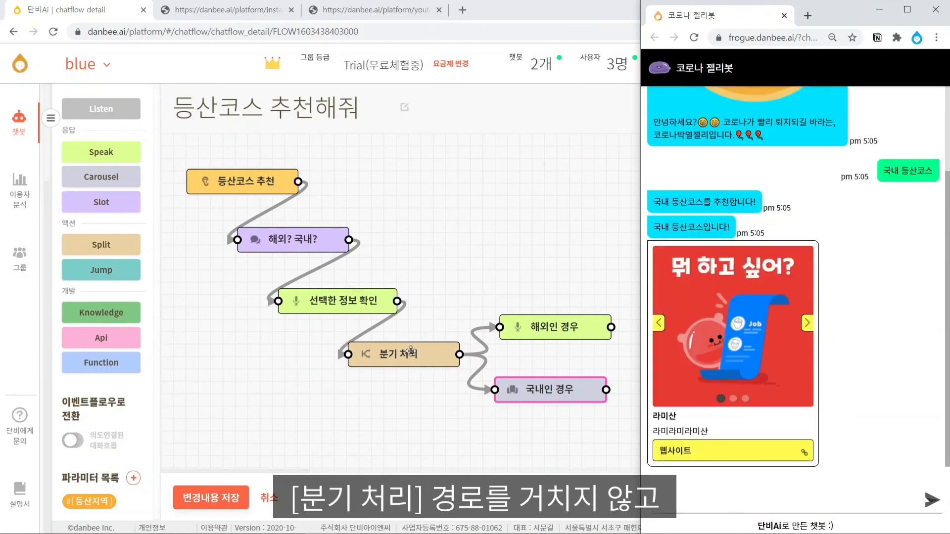
left_click_drag(704, 205, 656, 205)
left_click_drag(883, 171, 932, 171)
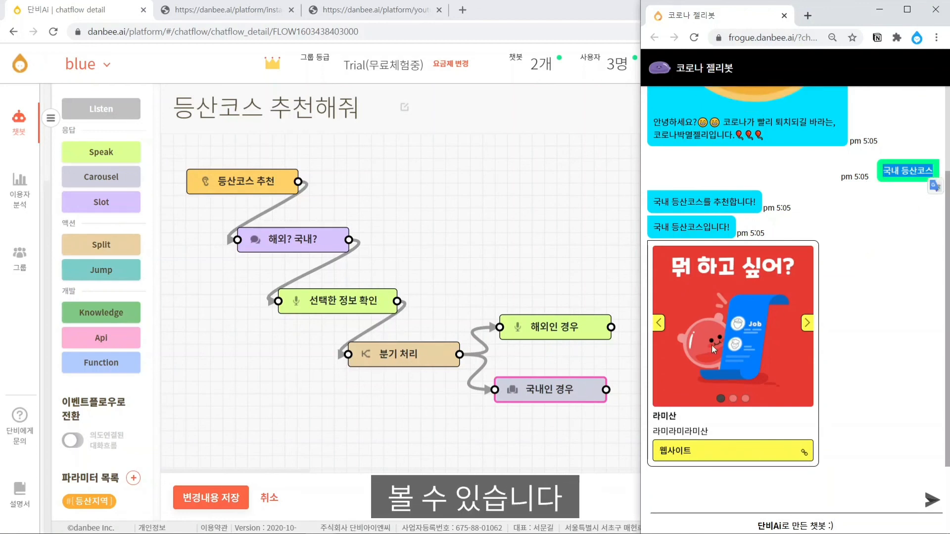
left_click(304, 242)
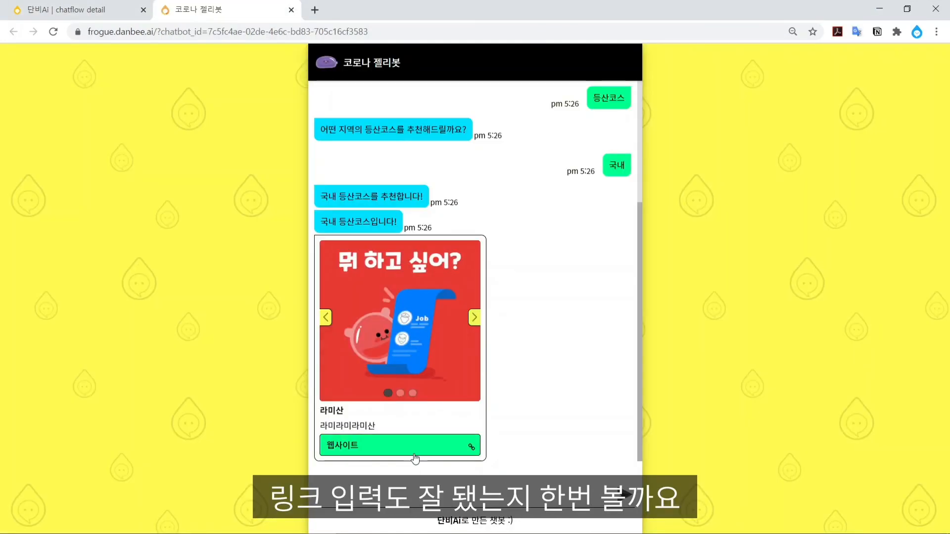
- Open the 라미산 card's 웹사이트 link in the chatbot to check it
left_click(415, 457)
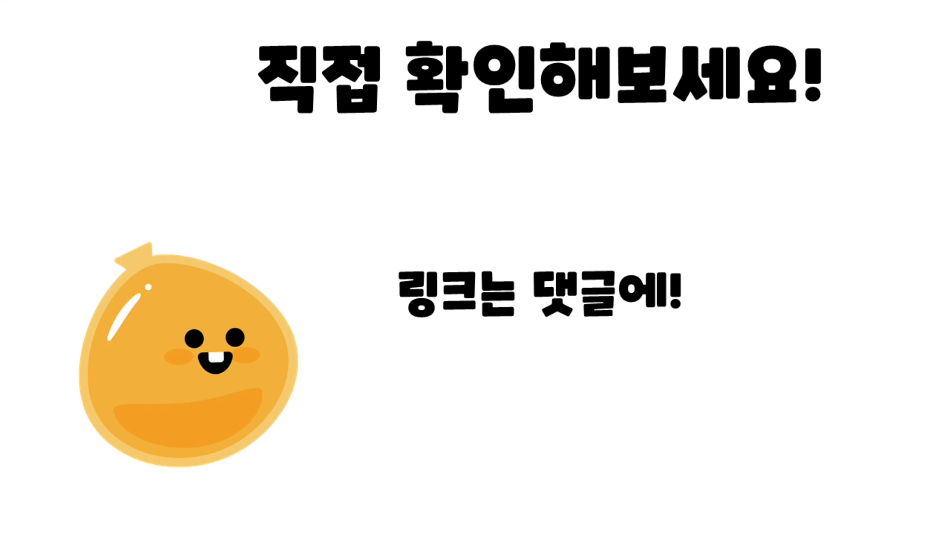